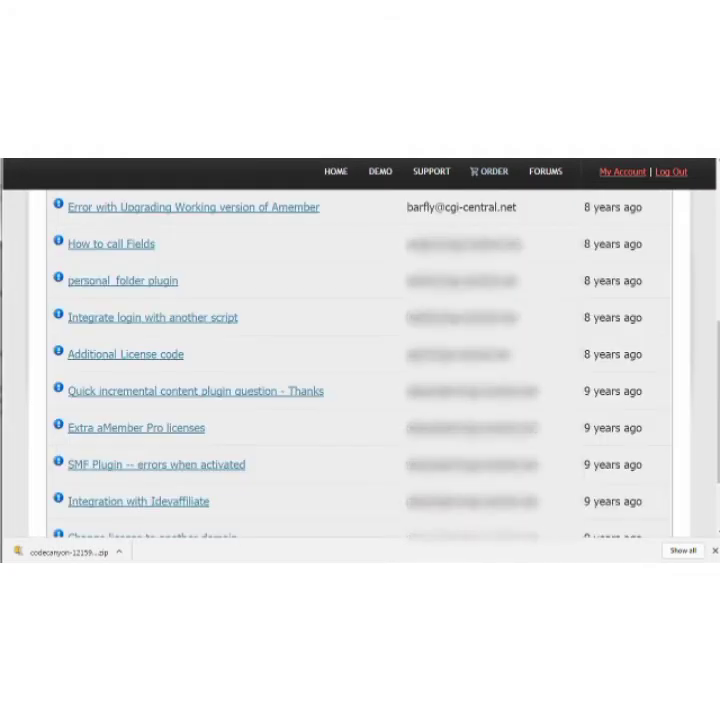
# Look through the support ticket history, checking ticket subjects and update dates, and go to another page of tickets.
pyautogui.scroll(-1, 382, 480)
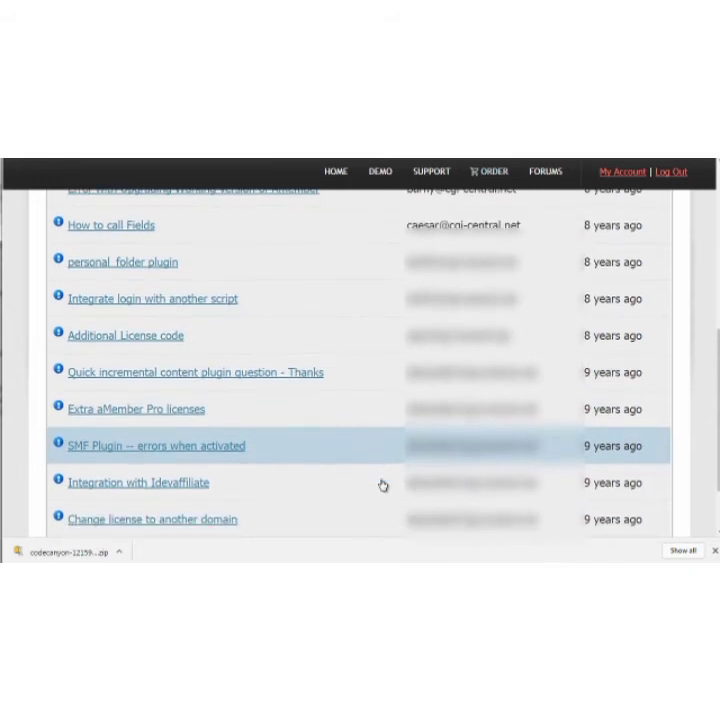
pyautogui.scroll(-1, 382, 485)
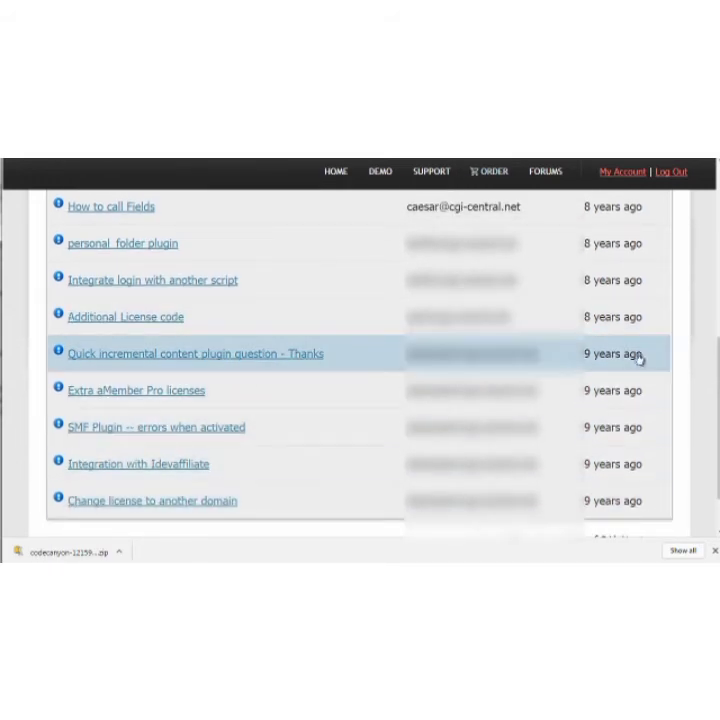
pyautogui.scroll(3, 592, 373)
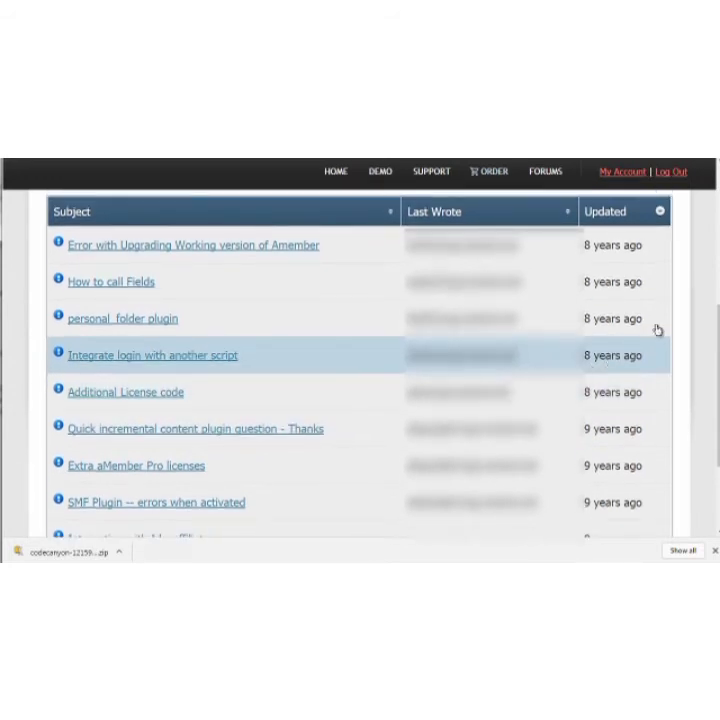
pyautogui.scroll(-2, 693, 322)
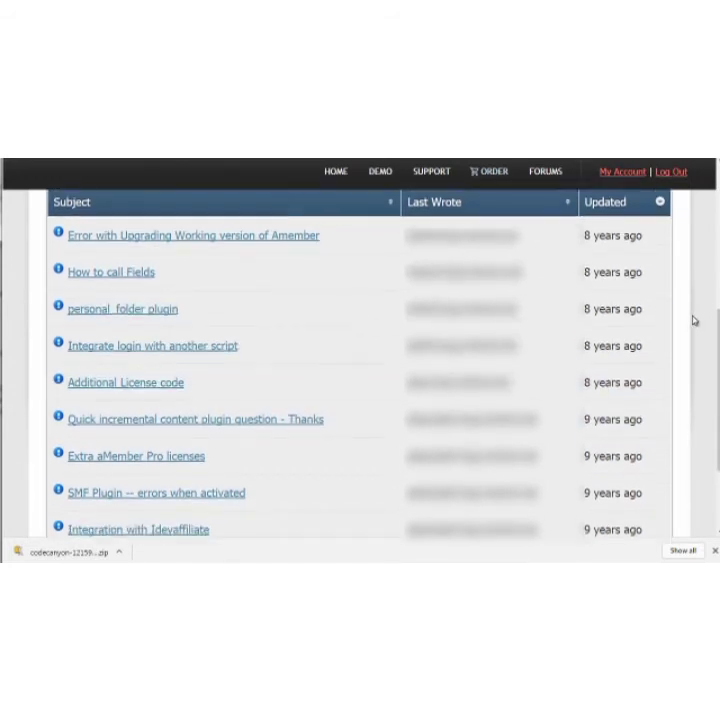
pyautogui.scroll(-2, 640, 395)
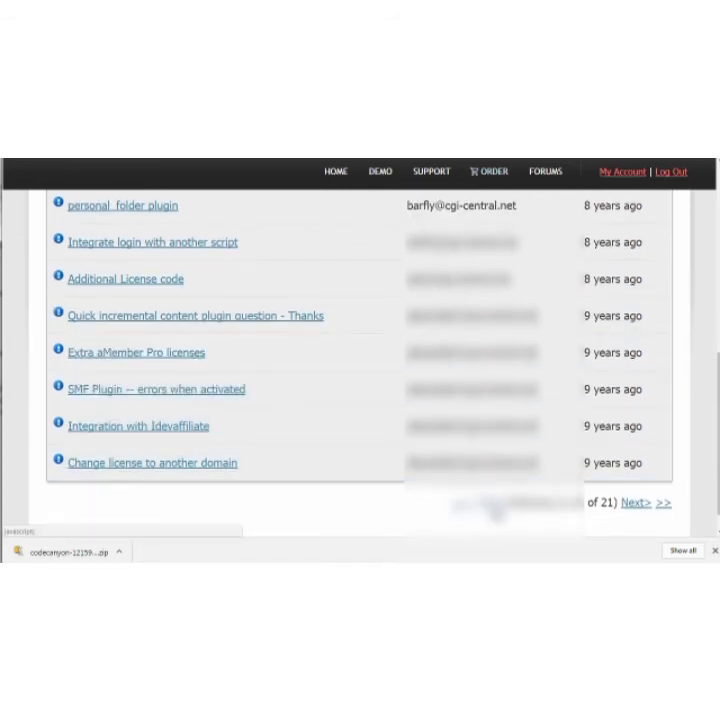
pyautogui.click(495, 511)
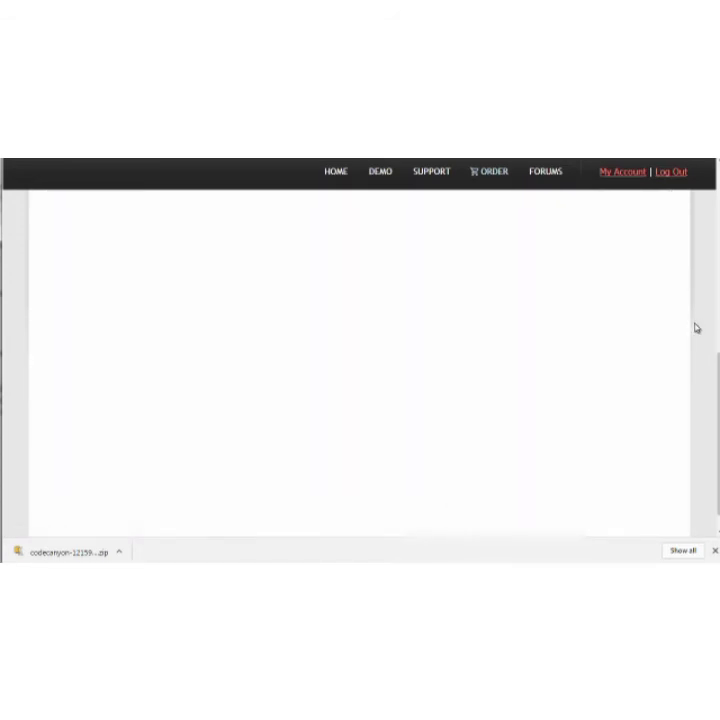
pyautogui.click(714, 551)
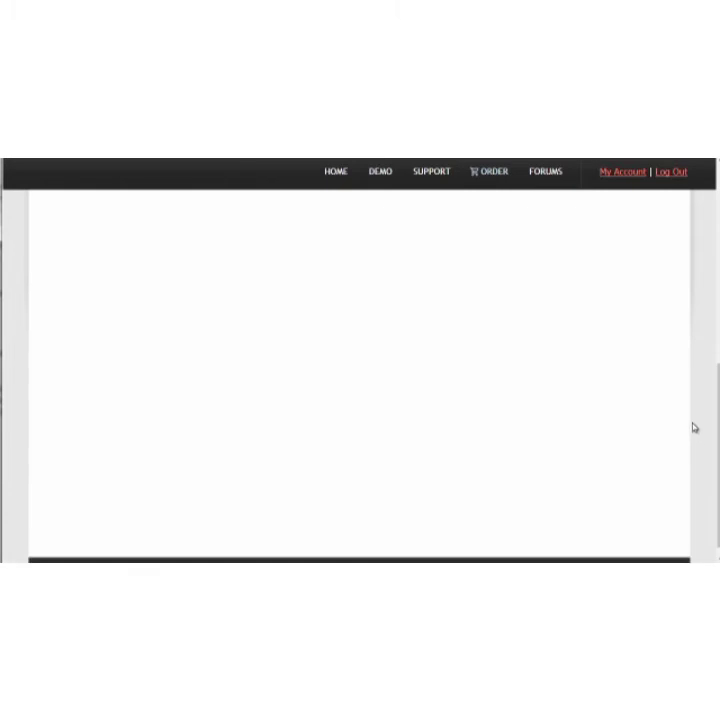
pyautogui.scroll(5, 703, 411)
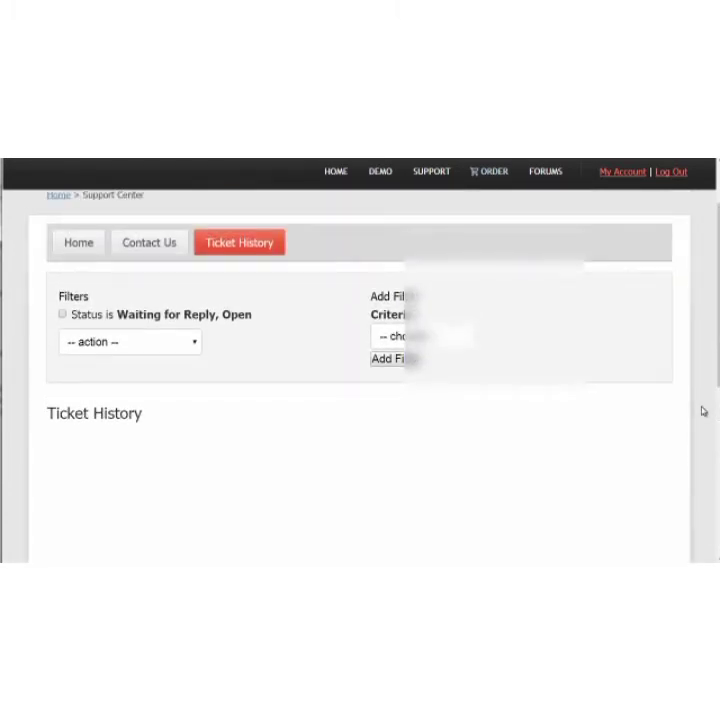
# Download all files and documentation for the Ultimate Membership Pro WordPress Plugin from the purchased items list.
pyautogui.scroll(-3, 703, 411)
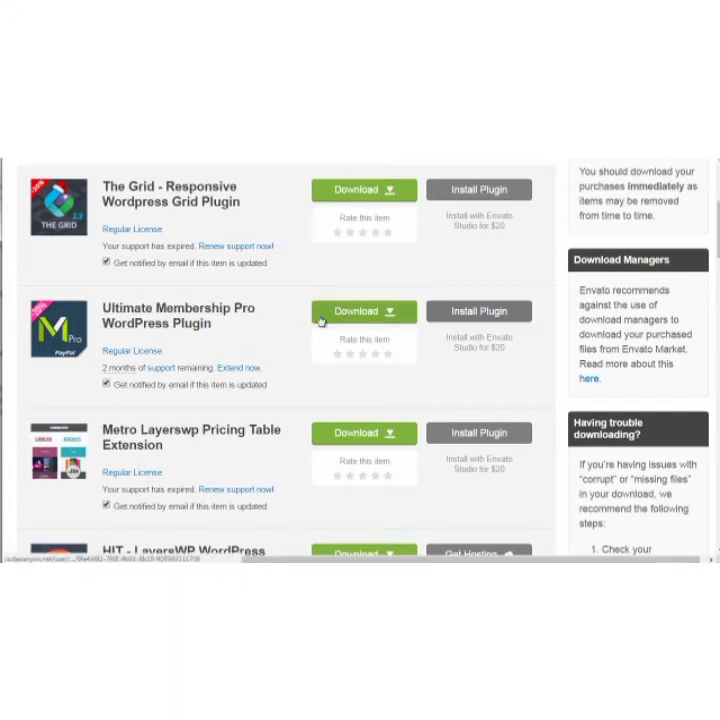
pyautogui.moveTo(178, 321)
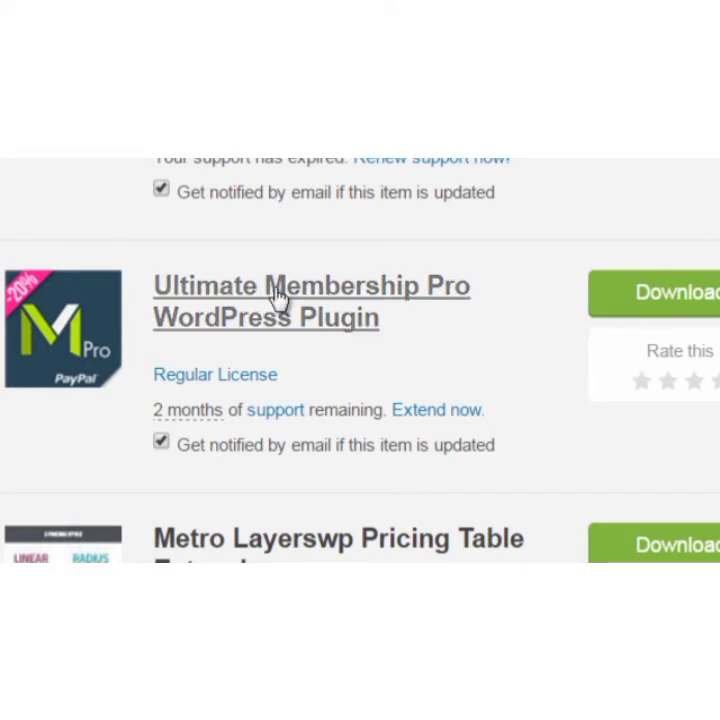
pyautogui.click(688, 308)
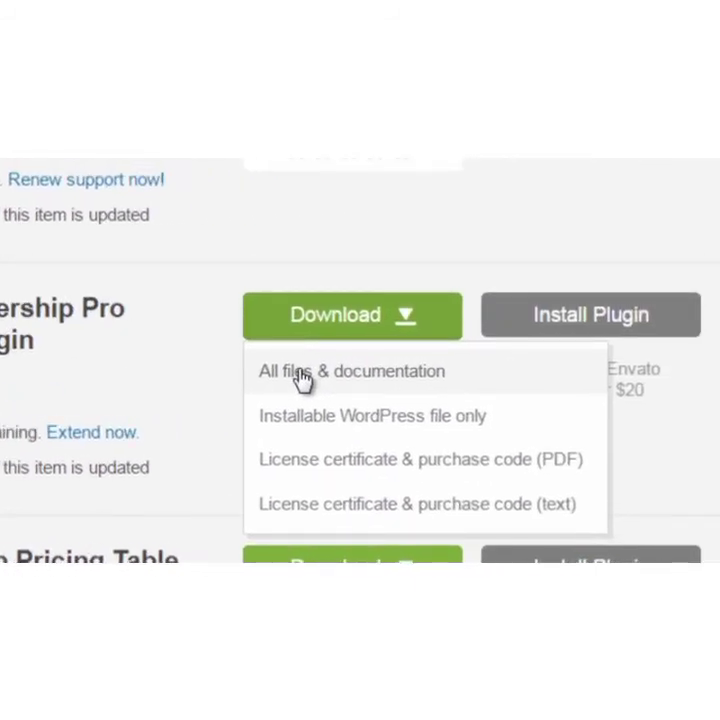
pyautogui.click(202, 343)
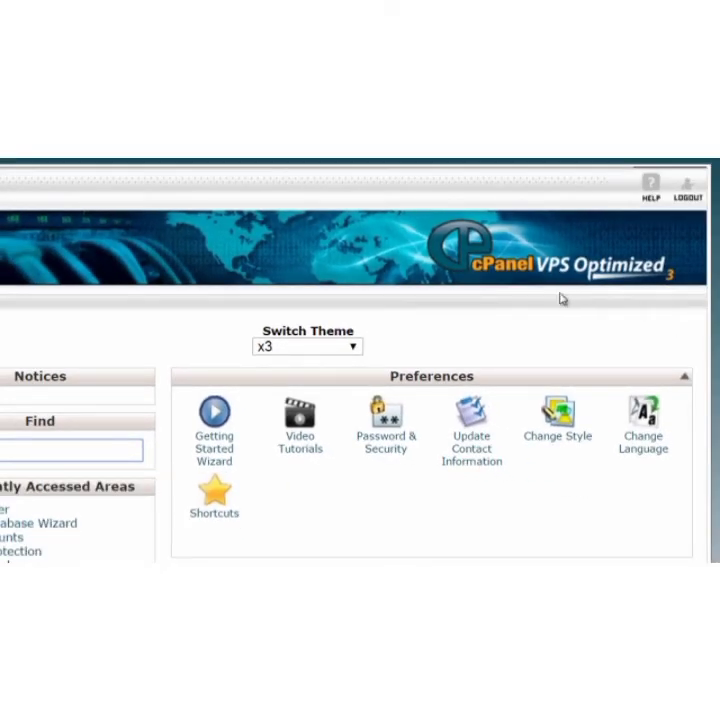
# In cPanel, open Fantastico De Luxe from Software and Services and bring up its WordPress installation form.
pyautogui.scroll(-10, 703, 351)
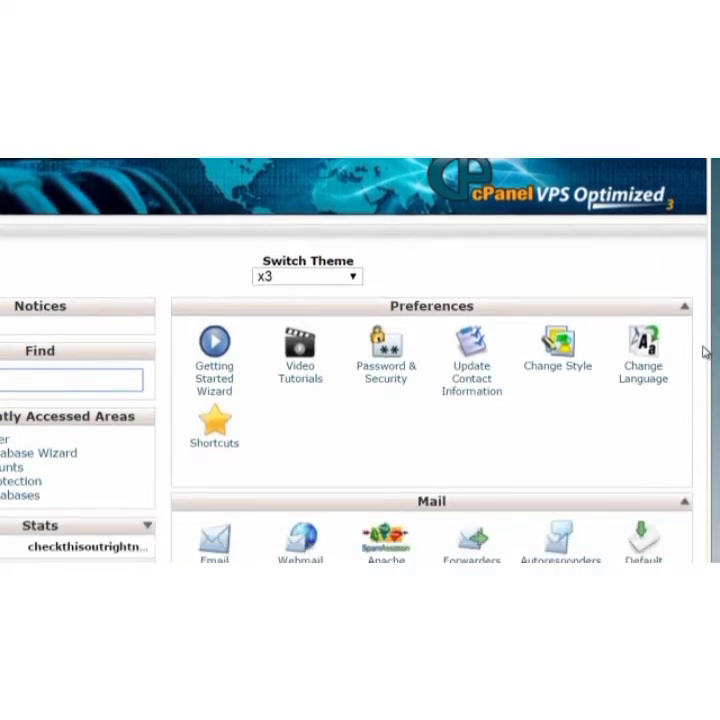
pyautogui.scroll(-10, 703, 351)
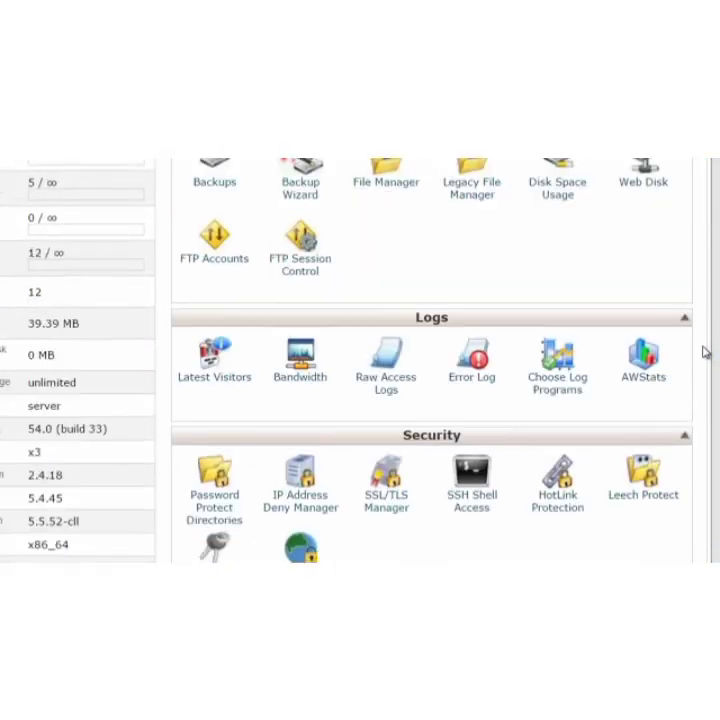
pyautogui.scroll(-1, 703, 351)
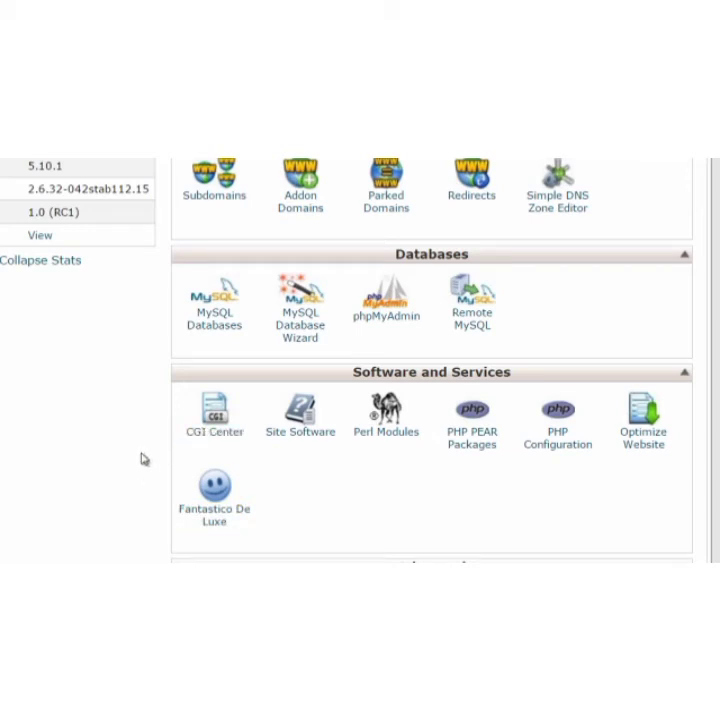
pyautogui.click(207, 519)
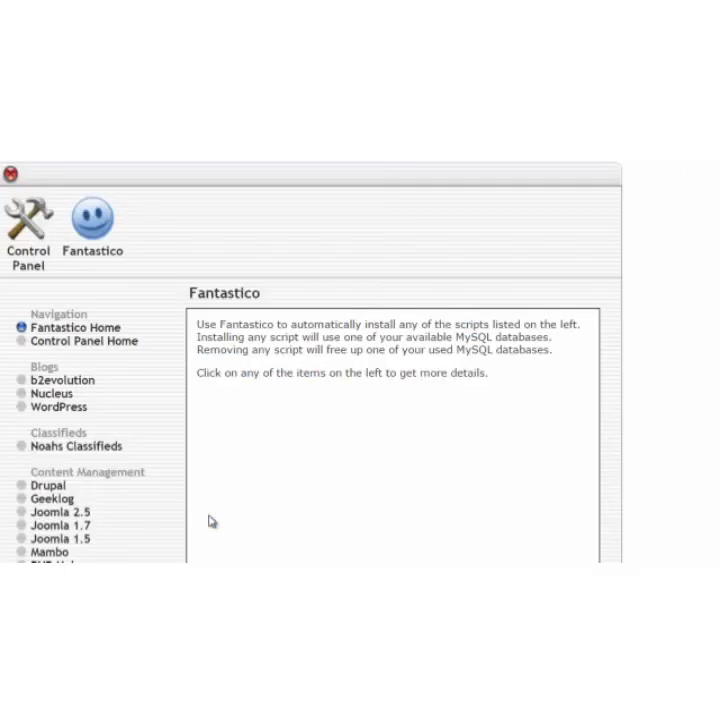
pyautogui.click(66, 409)
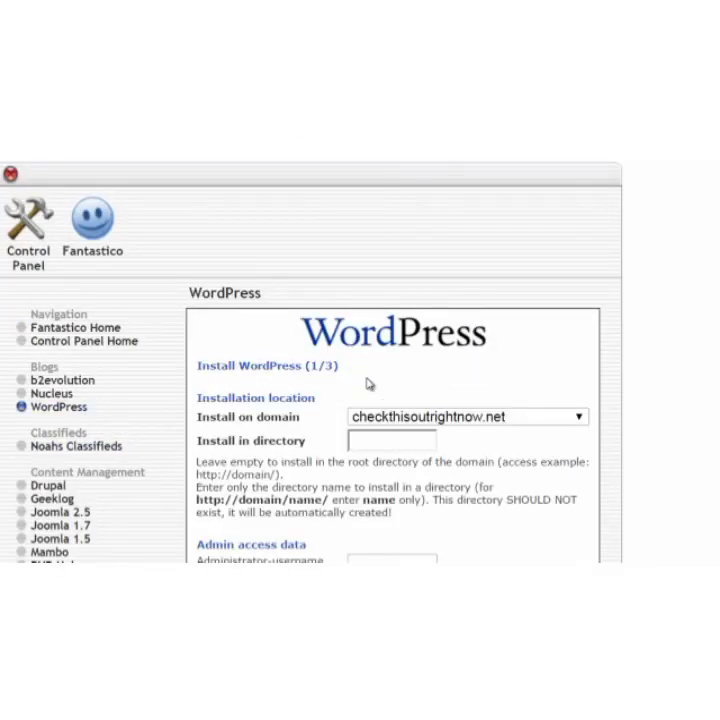
# Examine the WordPress installation form's domain, directory and admin access fields, dismissing the form-fill popup.
pyautogui.scroll(-1, 370, 384)
pyautogui.click(426, 398)
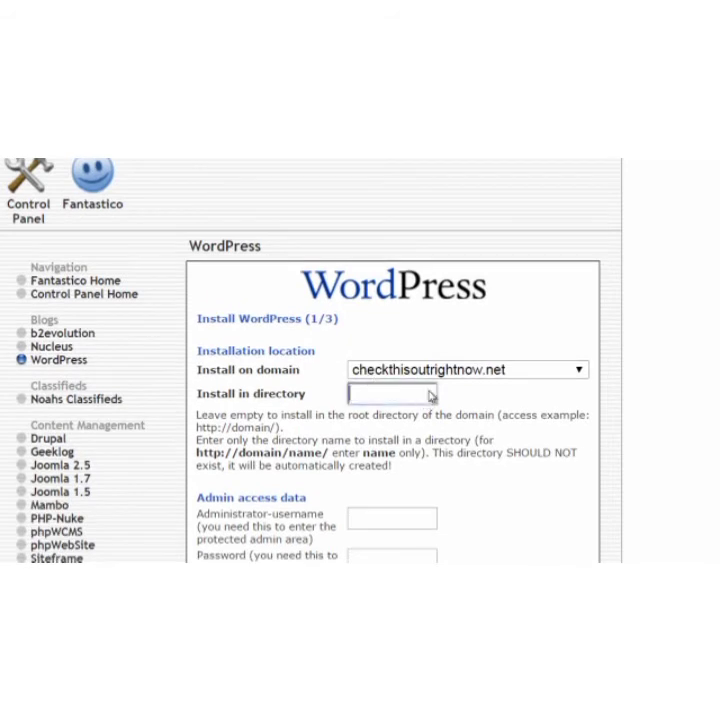
pyautogui.scroll(-1, 590, 382)
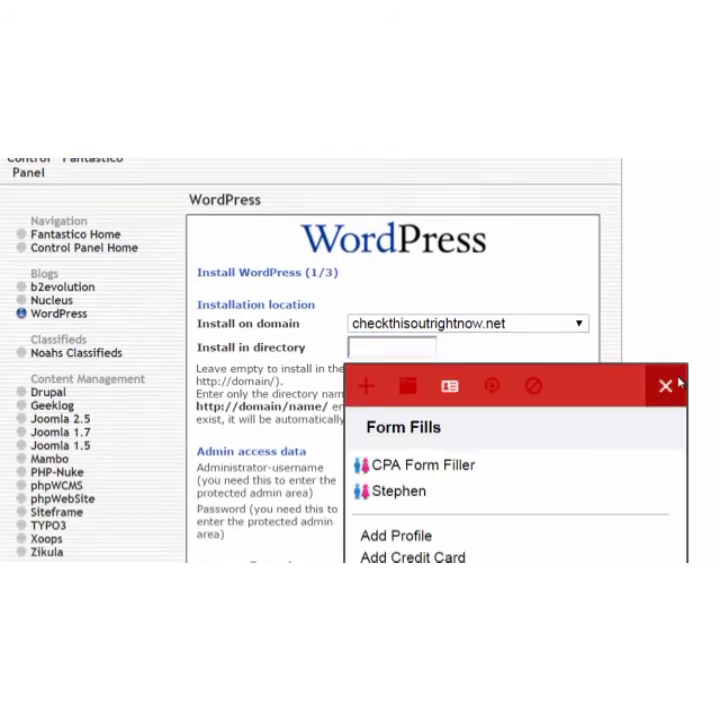
pyautogui.click(672, 385)
pyautogui.scroll(-1, 700, 360)
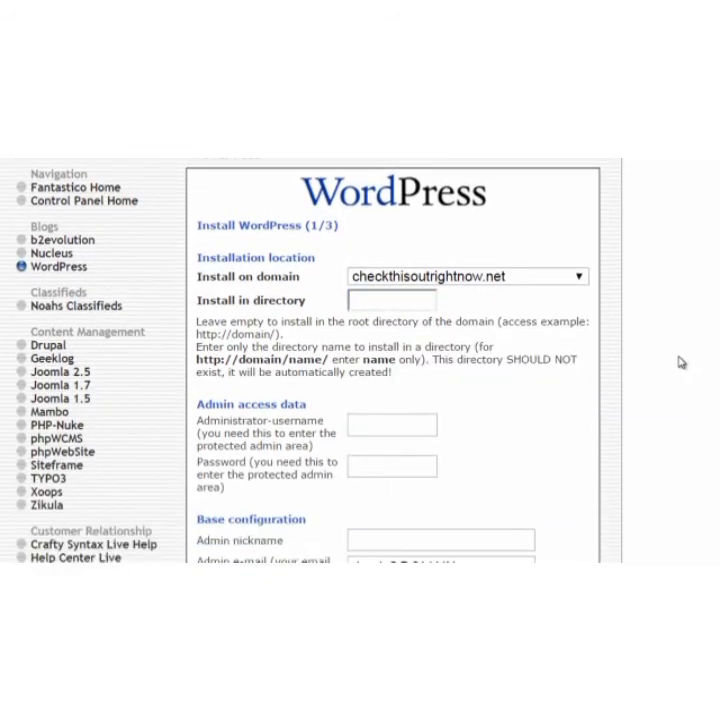
pyautogui.scroll(1, 680, 361)
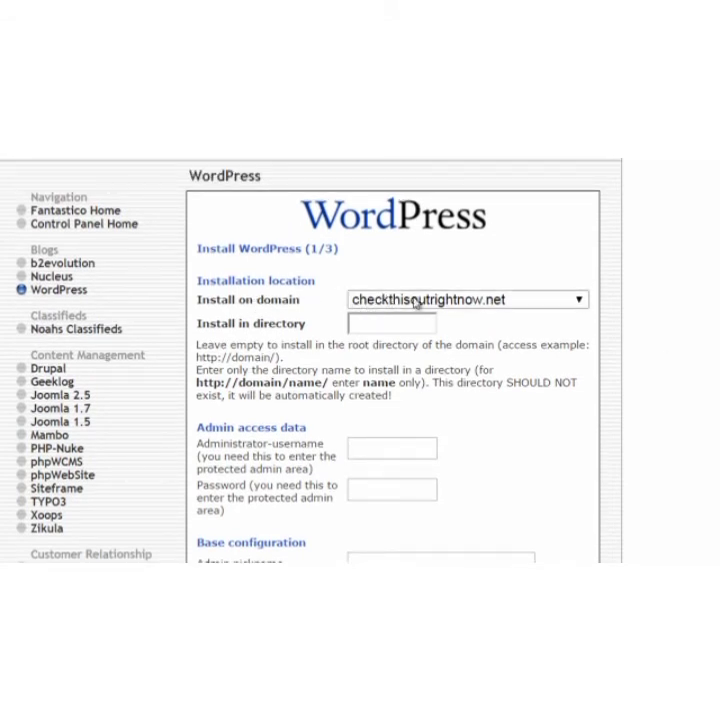
pyautogui.click(376, 326)
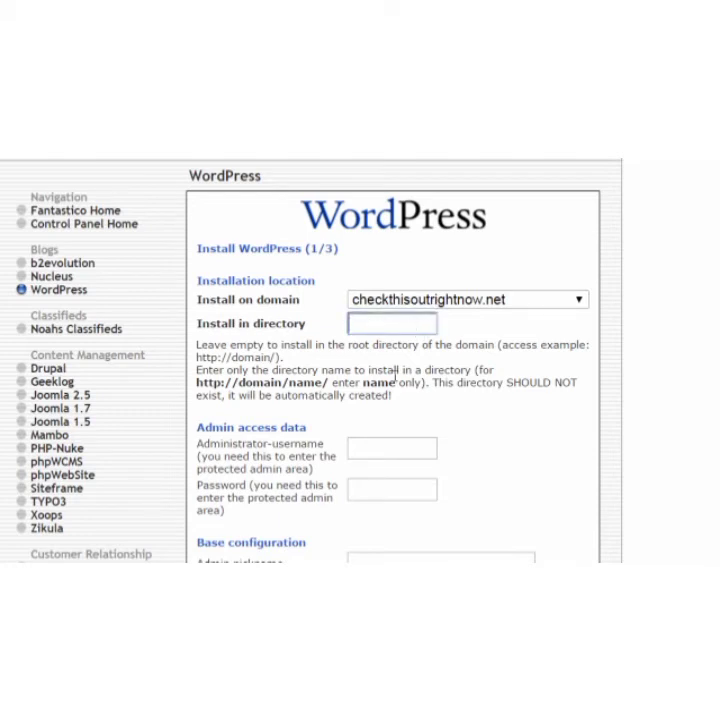
pyautogui.click(386, 497)
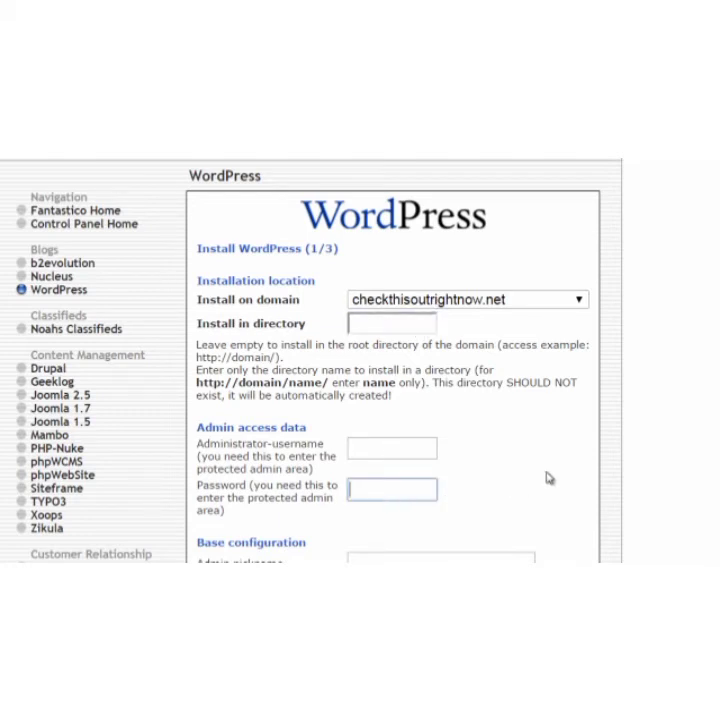
pyautogui.scroll(-1, 545, 450)
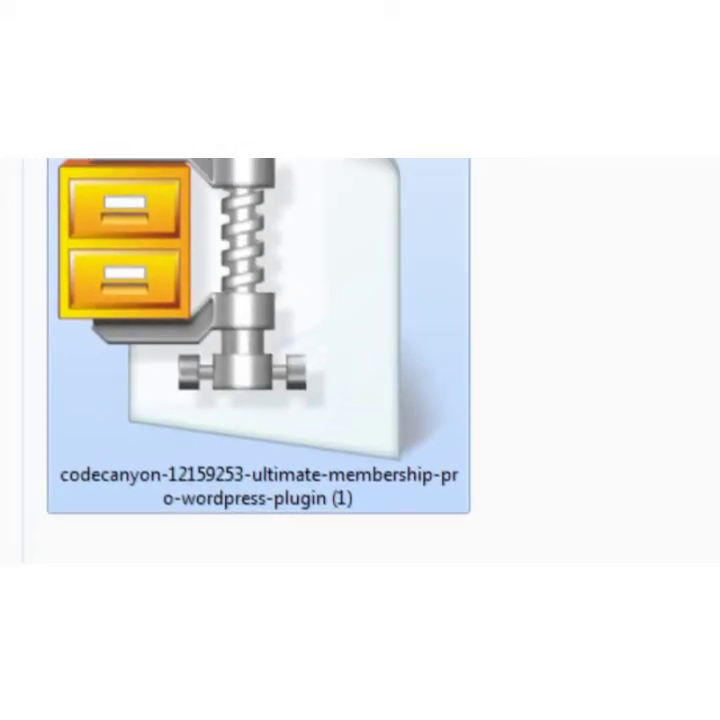
# Extract the codecanyon-12159253-ultimate-membership-pro-wordpress-plugin (1) archive into its own folder and open the extracted Main Files folder.
pyautogui.rightClick(272, 352)
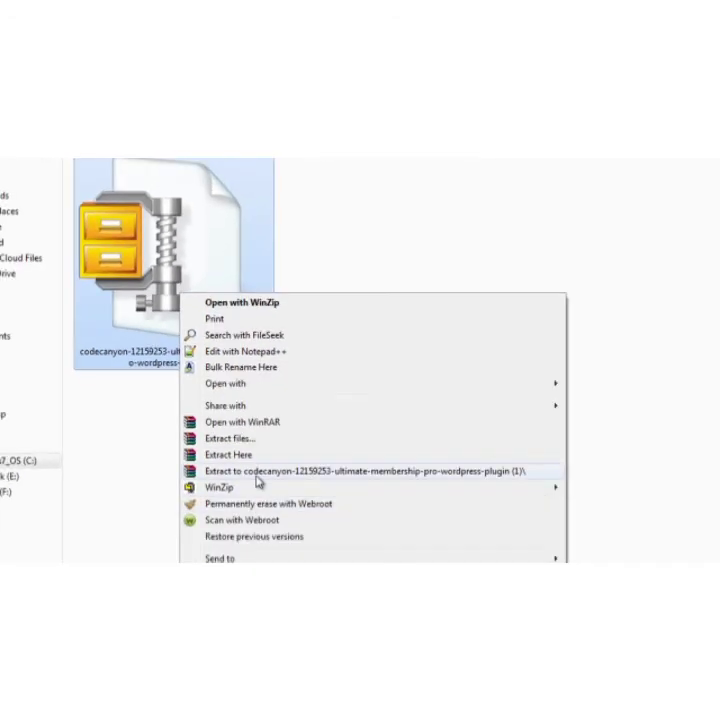
pyautogui.click(257, 471)
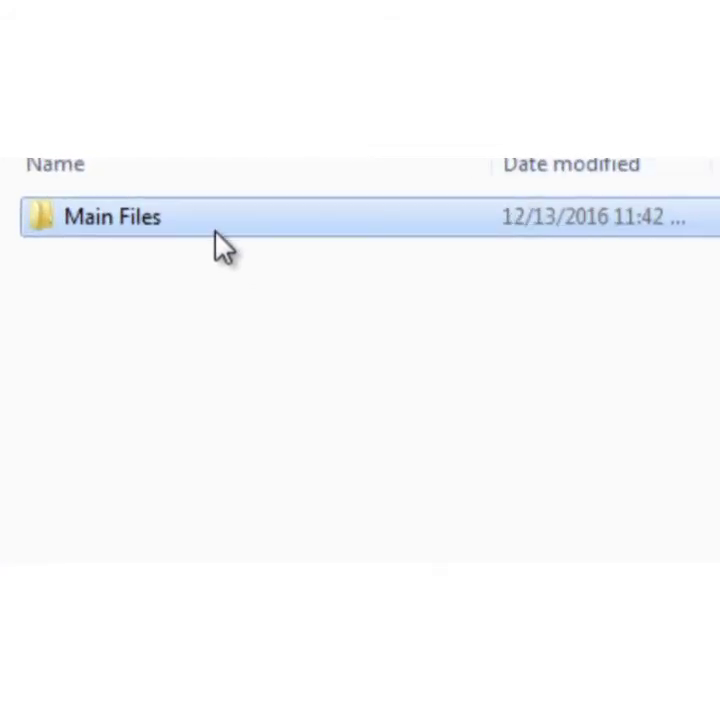
pyautogui.doubleClick(214, 228)
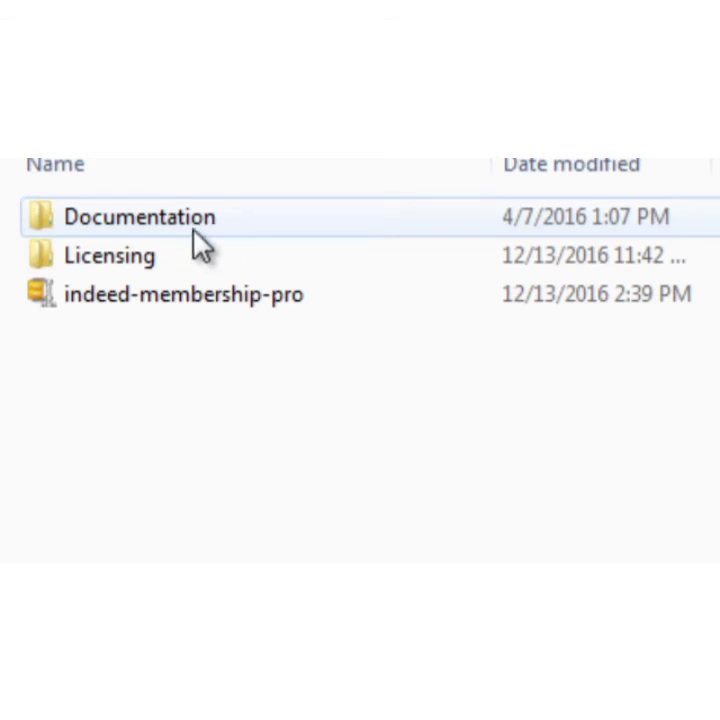
# Open the index page from the plugin's Documentation folder.
pyautogui.doubleClick(195, 232)
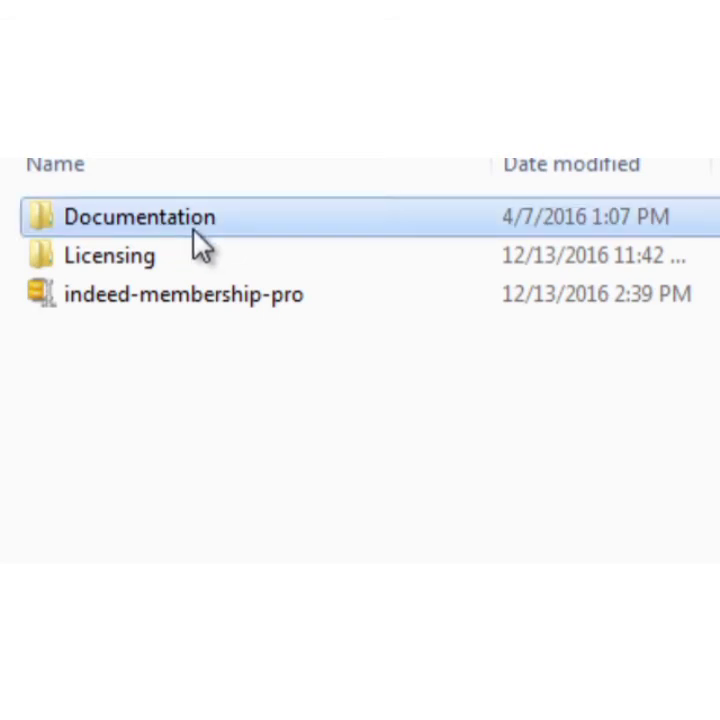
pyautogui.click(45, 266)
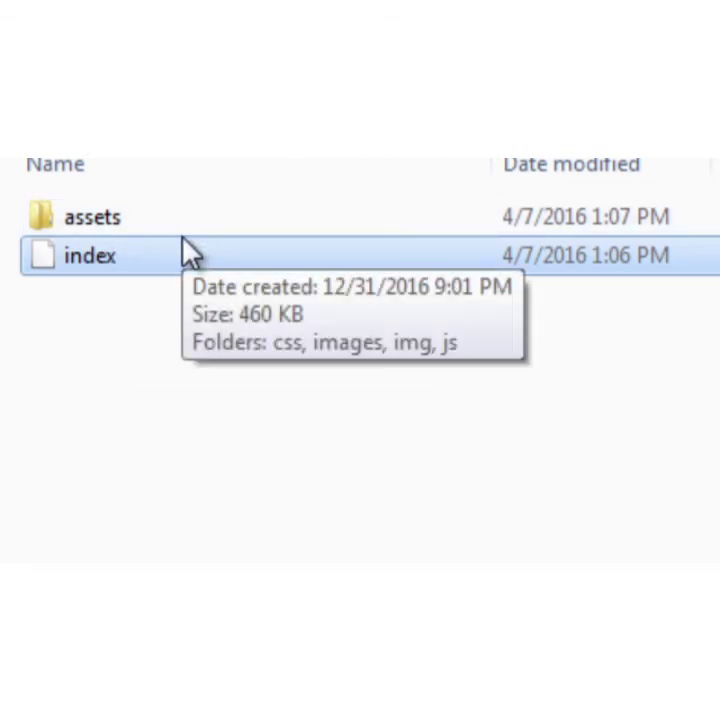
pyautogui.doubleClick(153, 262)
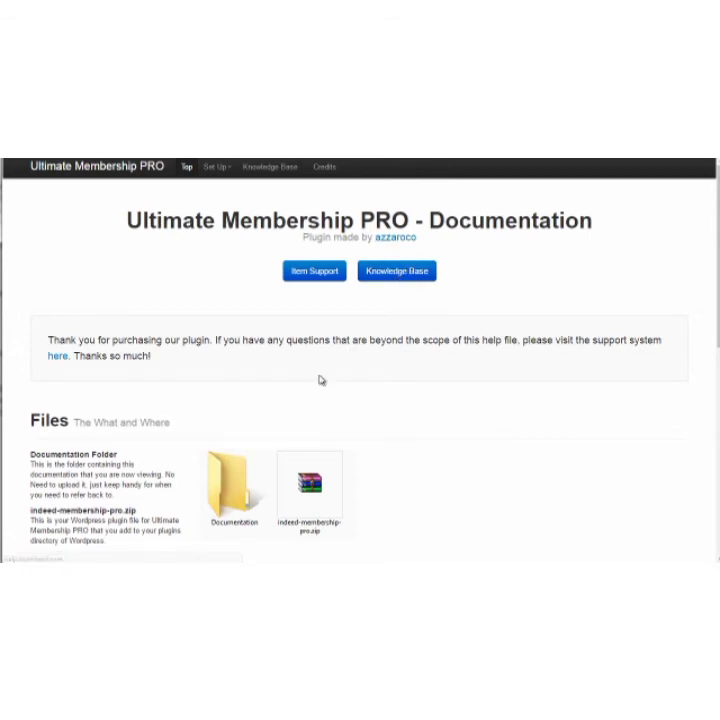
# Read the Files and Install sections of the Ultimate Membership PRO documentation, including the plugin upload instructions.
pyautogui.scroll(-3, 362, 371)
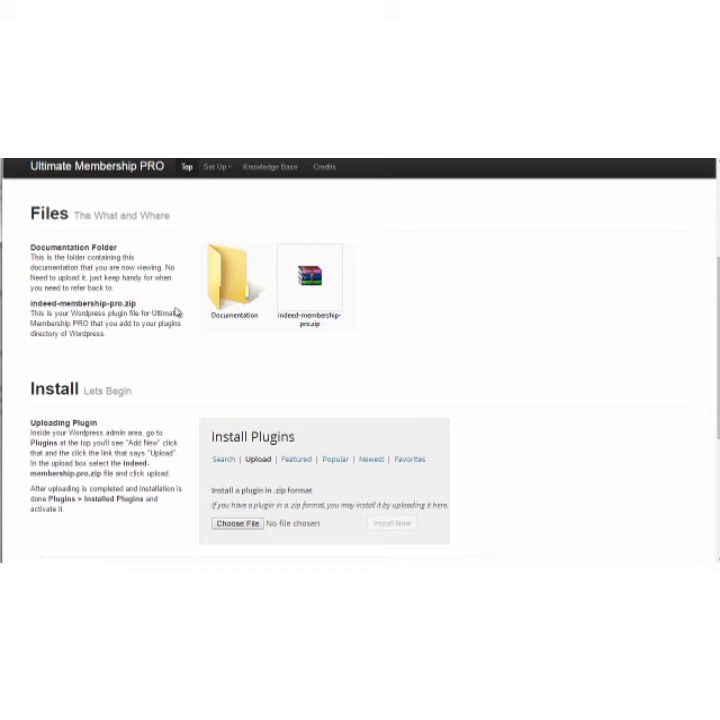
pyautogui.moveTo(128, 313); pyautogui.dragTo(133, 333)
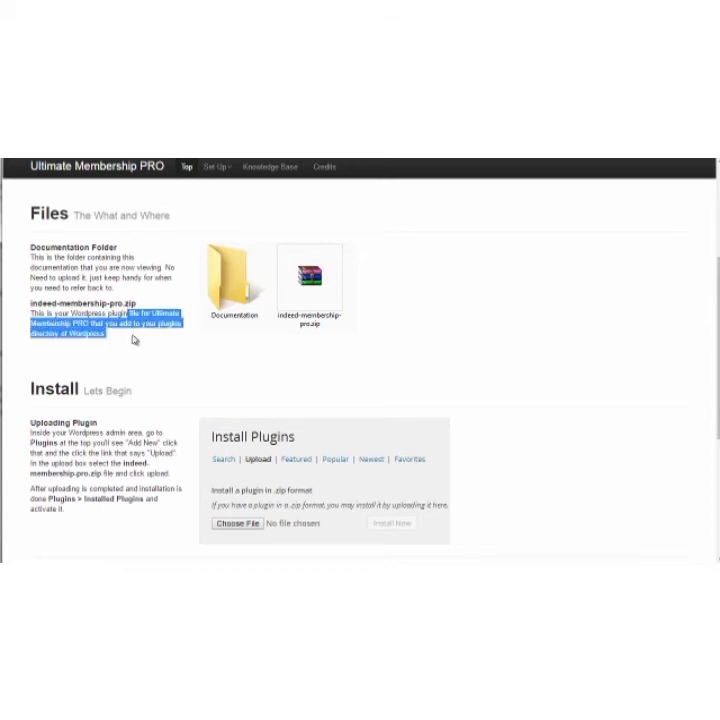
pyautogui.scroll(-5, 180, 415)
pyautogui.scroll(-1, 180, 415)
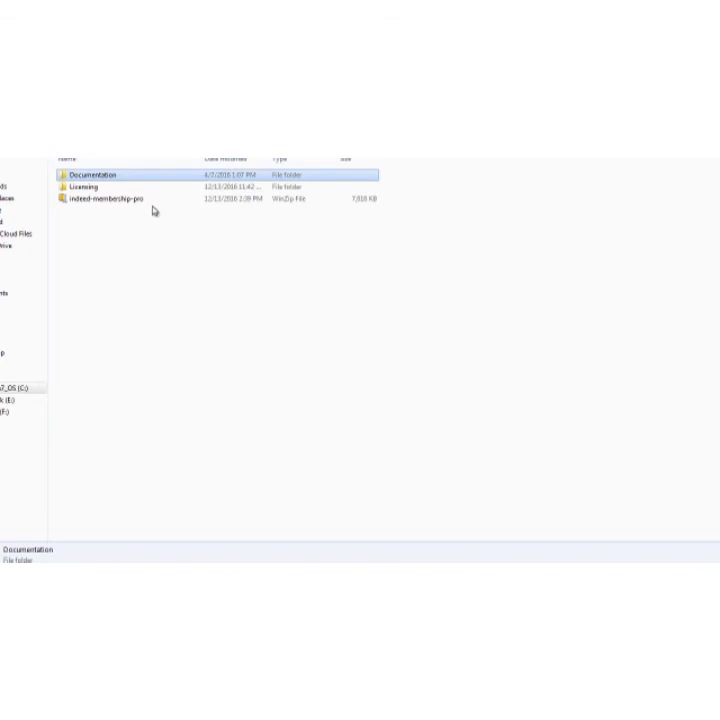
pyautogui.click(150, 204)
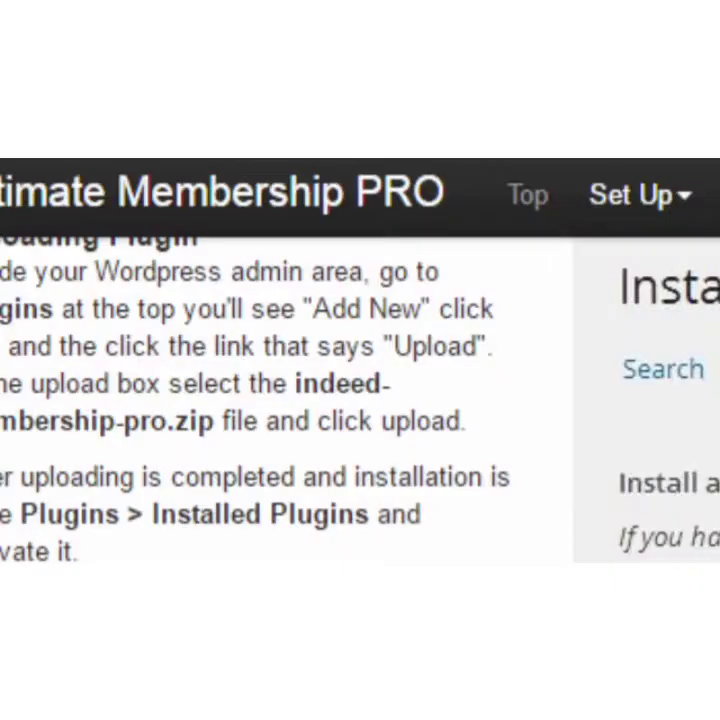
pyautogui.scroll(10, 360, 360)
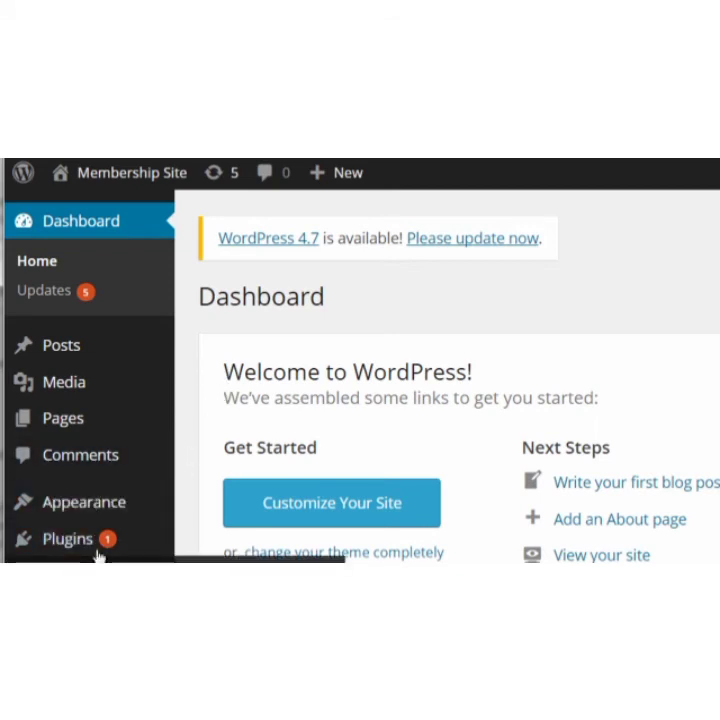
# Upload indeed-membership-pro.zip as a new WordPress plugin, install it and activate it.
pyautogui.moveTo(96, 553)
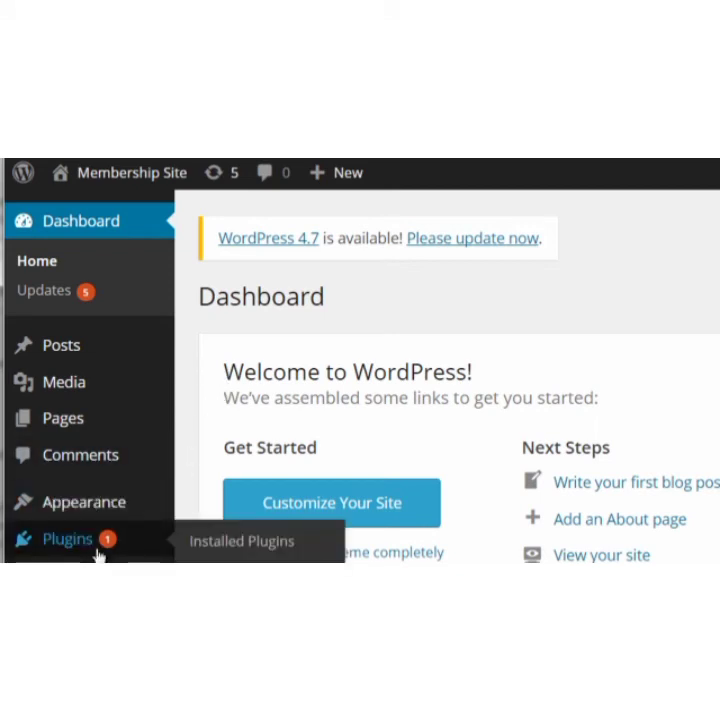
pyautogui.click(193, 545)
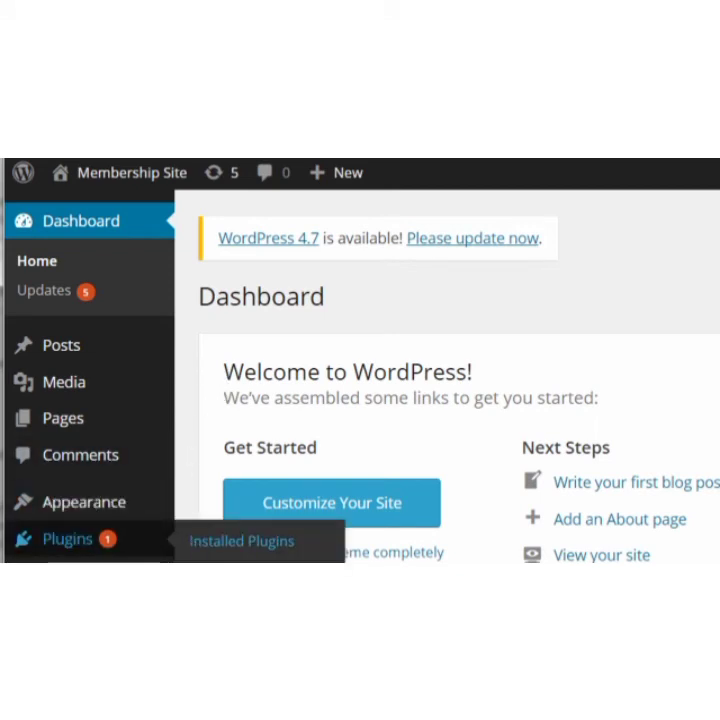
pyautogui.click(329, 298)
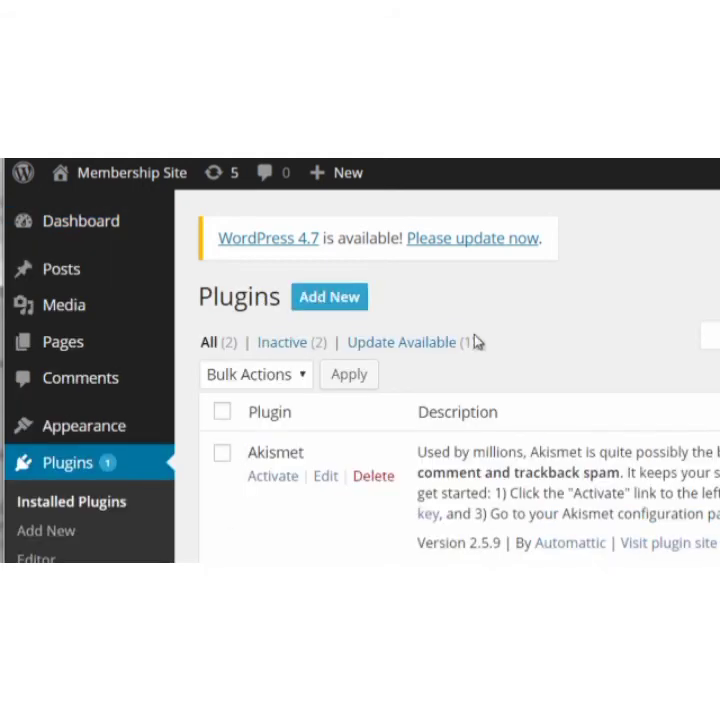
pyautogui.click(287, 340)
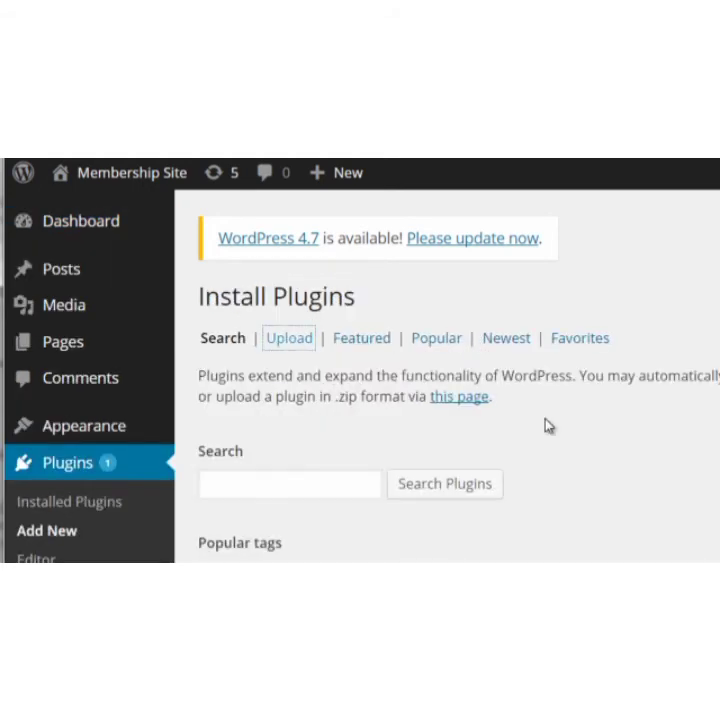
pyautogui.click(252, 462)
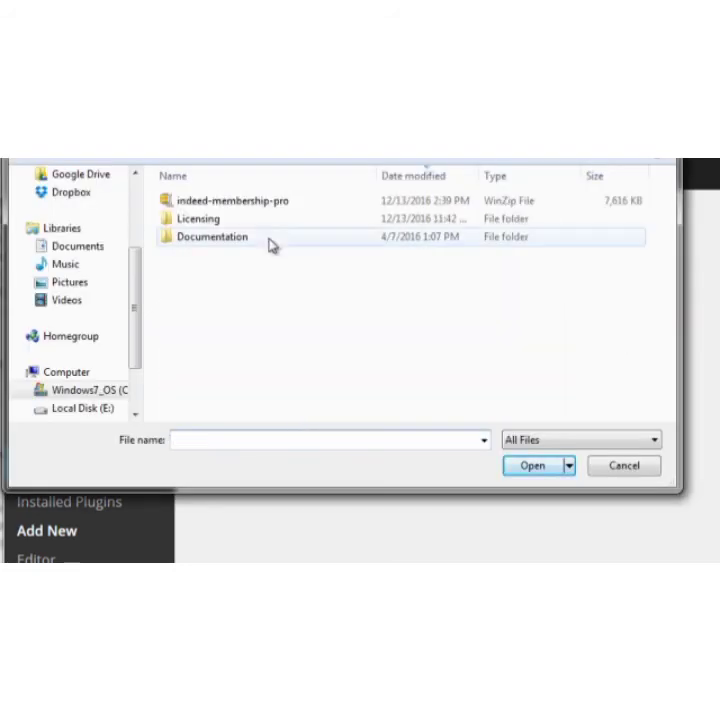
pyautogui.click(281, 207)
pyautogui.click(529, 465)
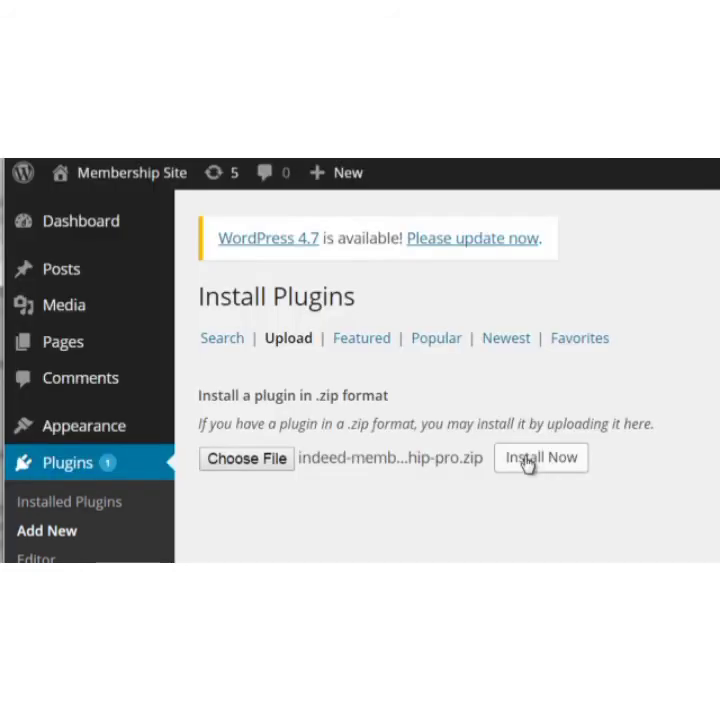
pyautogui.click(527, 462)
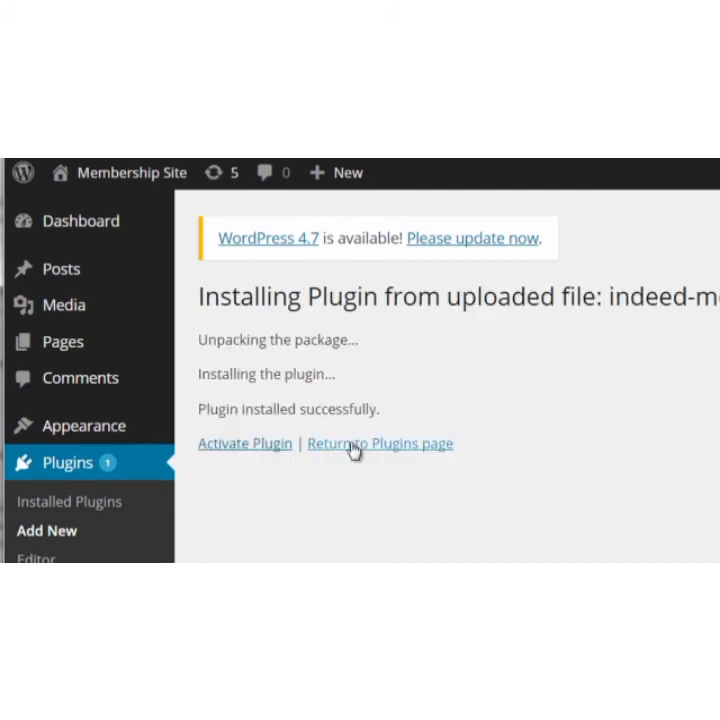
pyautogui.click(284, 449)
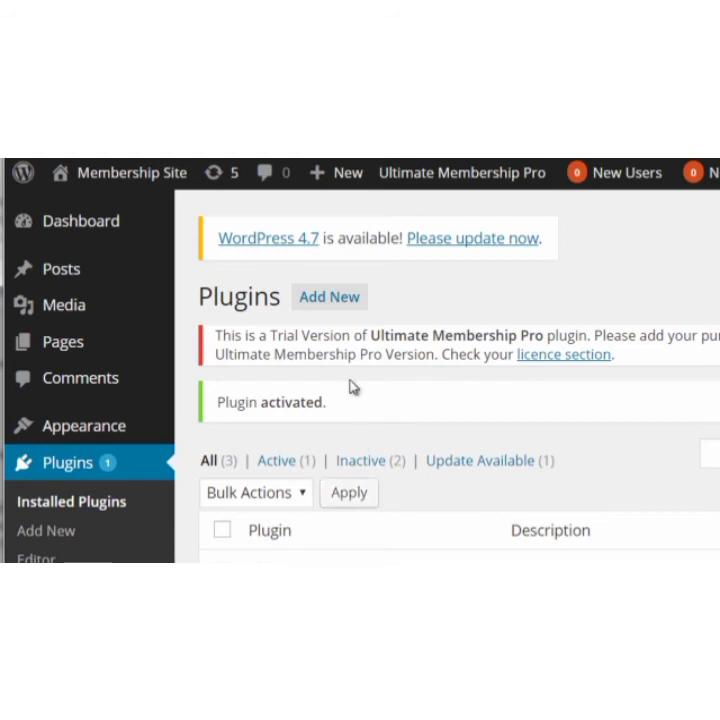
# Activate the full version of Ultimate Membership Pro in its licence section with the purchase code from the CodeCanyon downloads.
pyautogui.click(580, 358)
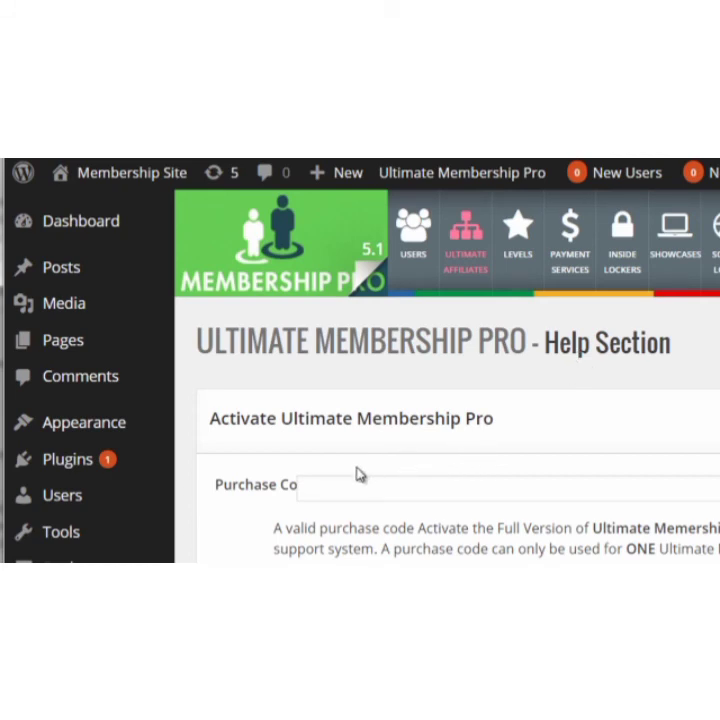
pyautogui.click(326, 490)
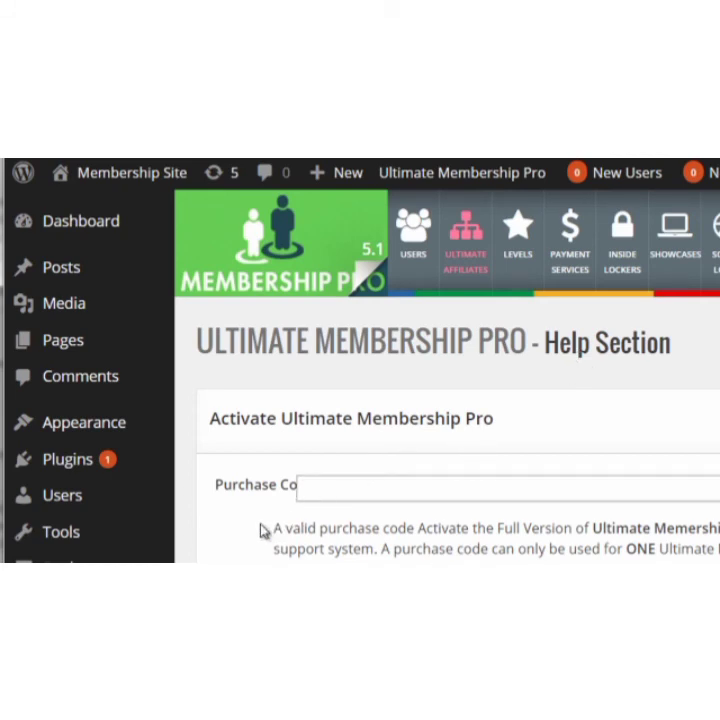
pyautogui.scroll(-2, 264, 530)
pyautogui.scroll(-10, 264, 531)
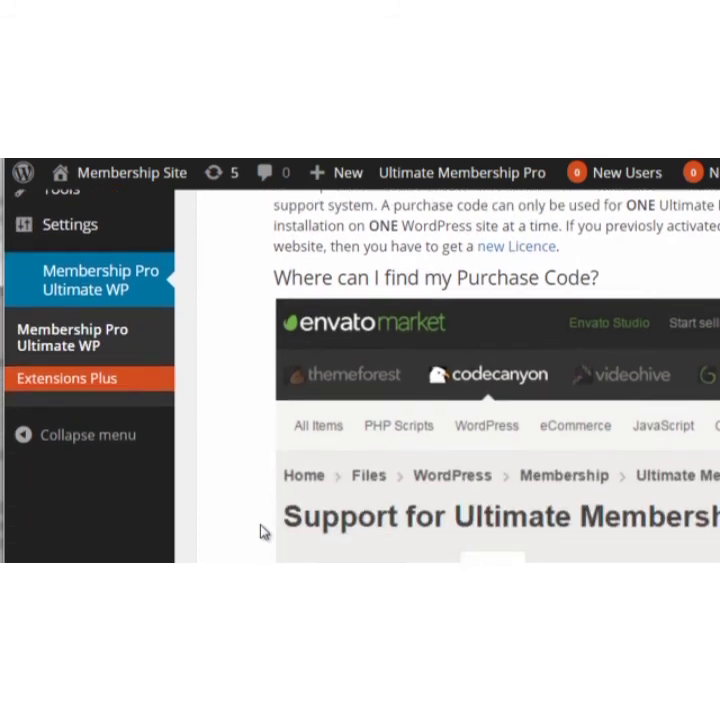
pyautogui.scroll(-2, 264, 532)
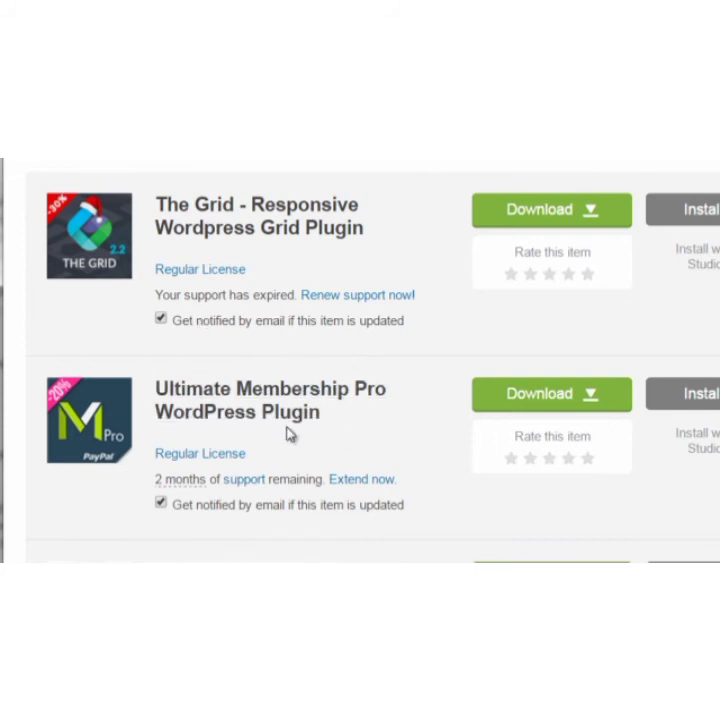
pyautogui.click(507, 393)
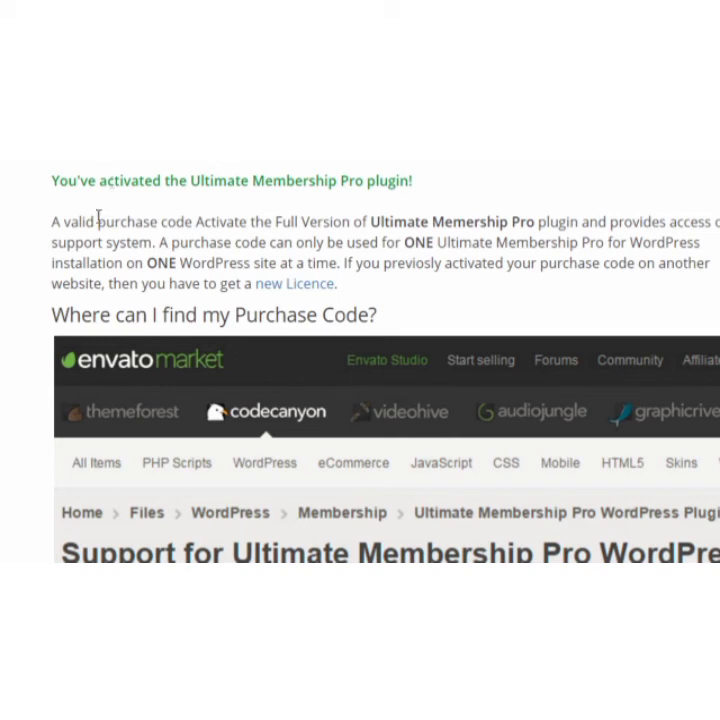
# Display the Ultimate Membership Pro overall dashboard and collapse the WordPress admin menu.
pyautogui.scroll(-3, 12, 200)
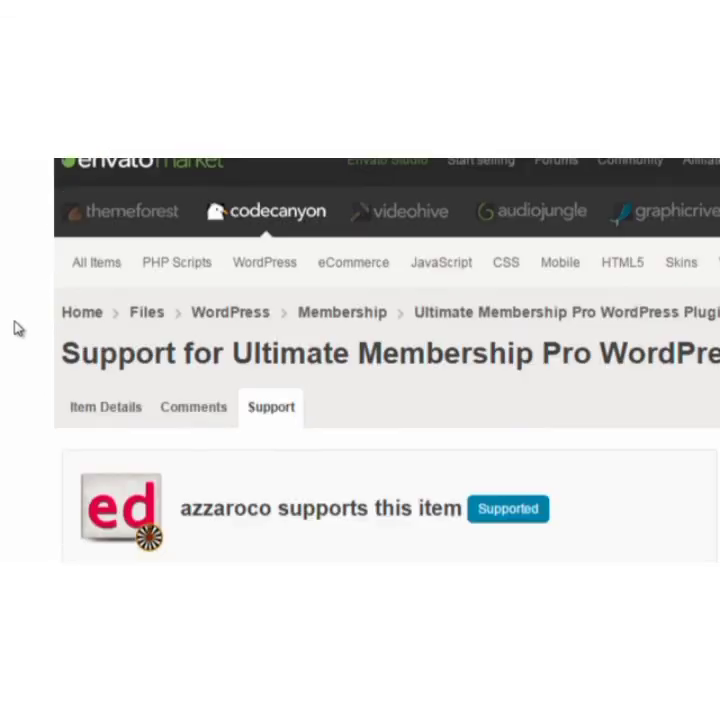
pyautogui.scroll(-4, 17, 328)
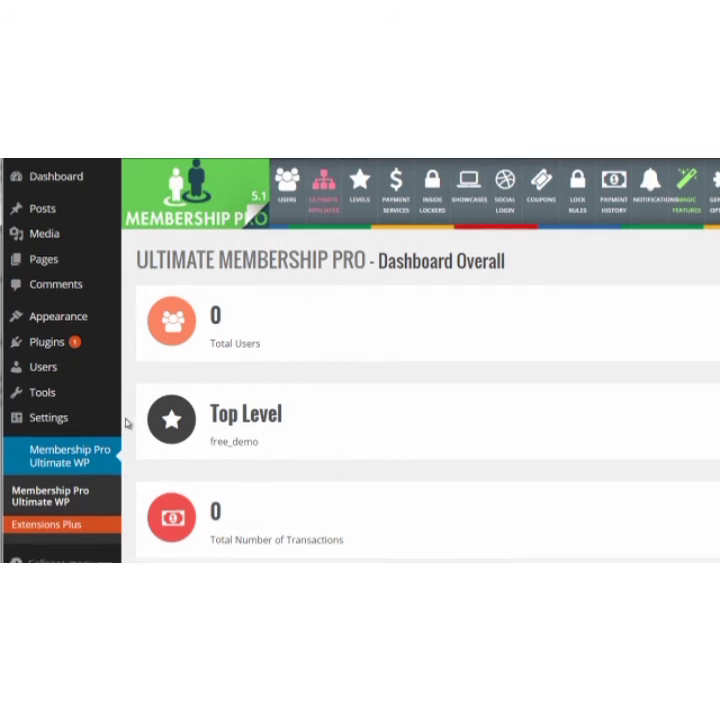
pyautogui.scroll(-1, 120, 400)
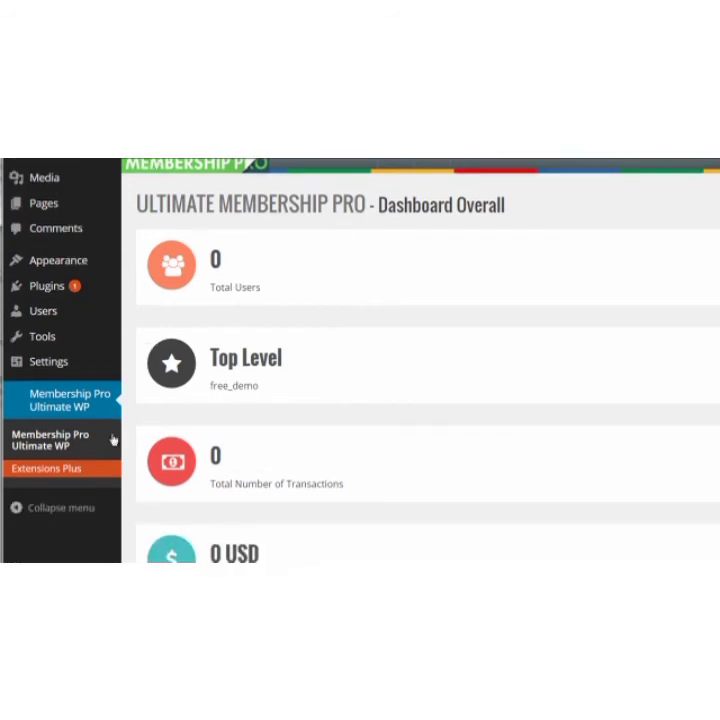
pyautogui.click(45, 514)
pyautogui.scroll(1, 92, 424)
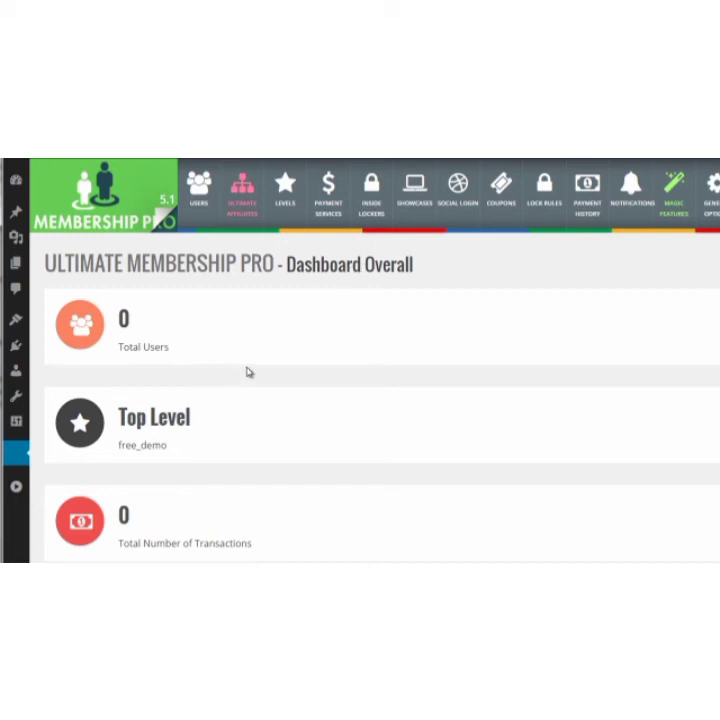
# Review the membership dashboard's user, level and transaction statistics, including the members-per-level chart and the last transactions.
pyautogui.scroll(-3, 249, 372)
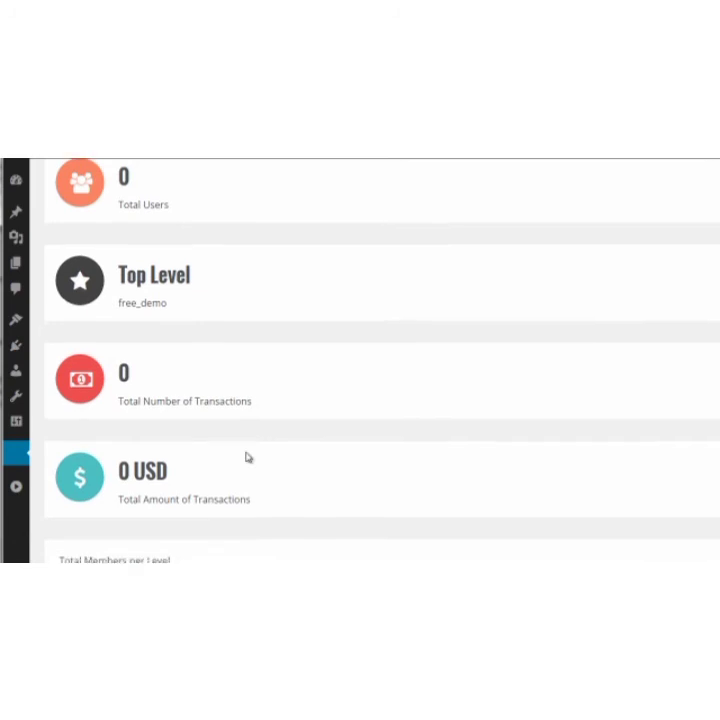
pyautogui.scroll(-2, 248, 456)
pyautogui.scroll(-4, 248, 454)
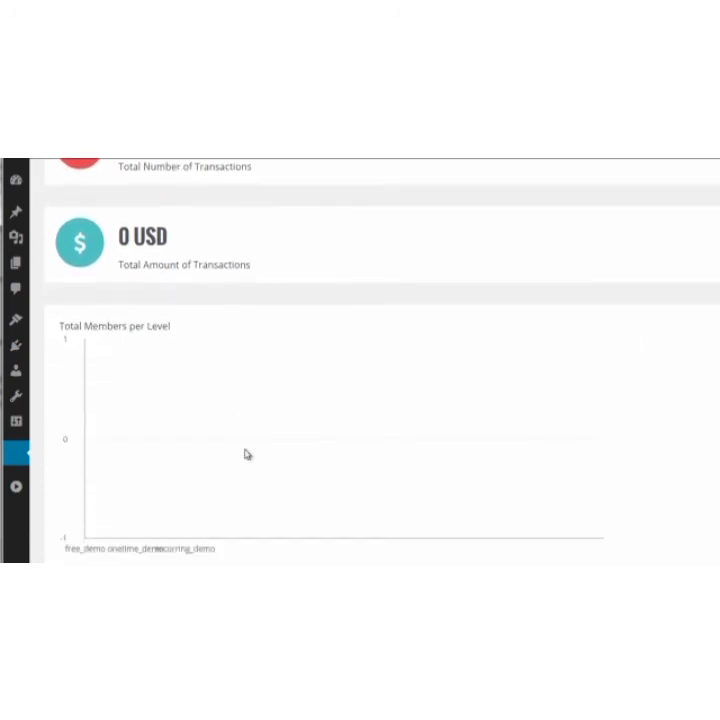
pyautogui.scroll(-2, 247, 454)
pyautogui.scroll(-2, 247, 454)
pyautogui.scroll(-6, 247, 454)
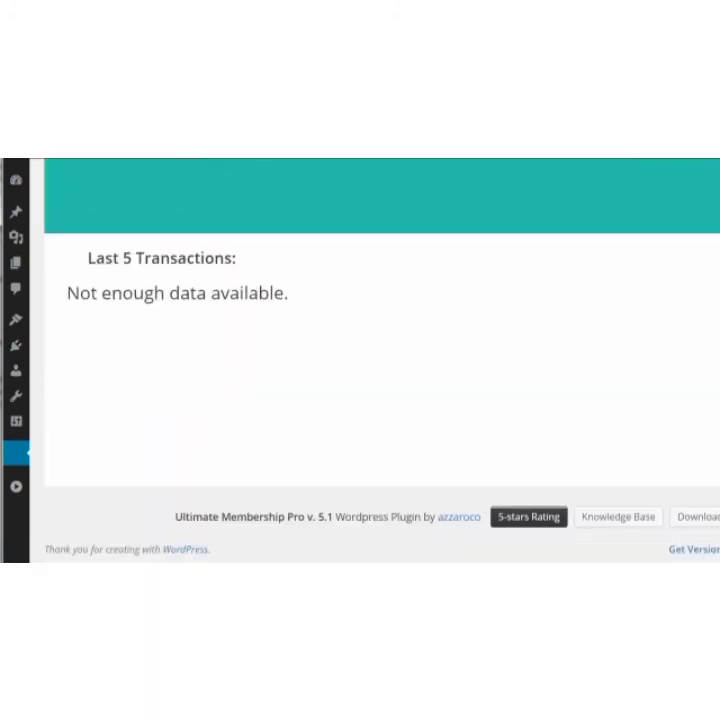
pyautogui.scroll(15, 247, 454)
pyautogui.scroll(2, 247, 454)
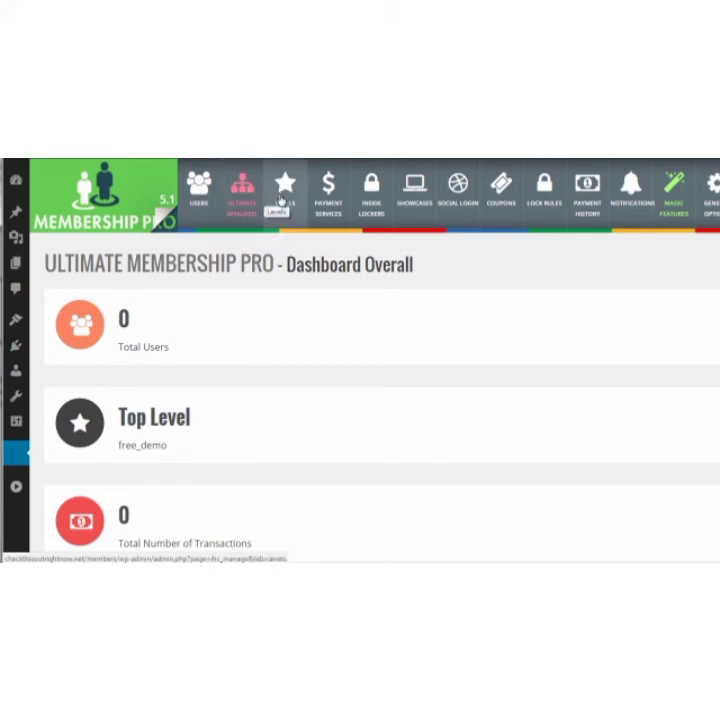
# Open the membership levels and examine the access, billing type, recurrence and price of the Free, One Time and Recurring plans.
pyautogui.click(283, 203)
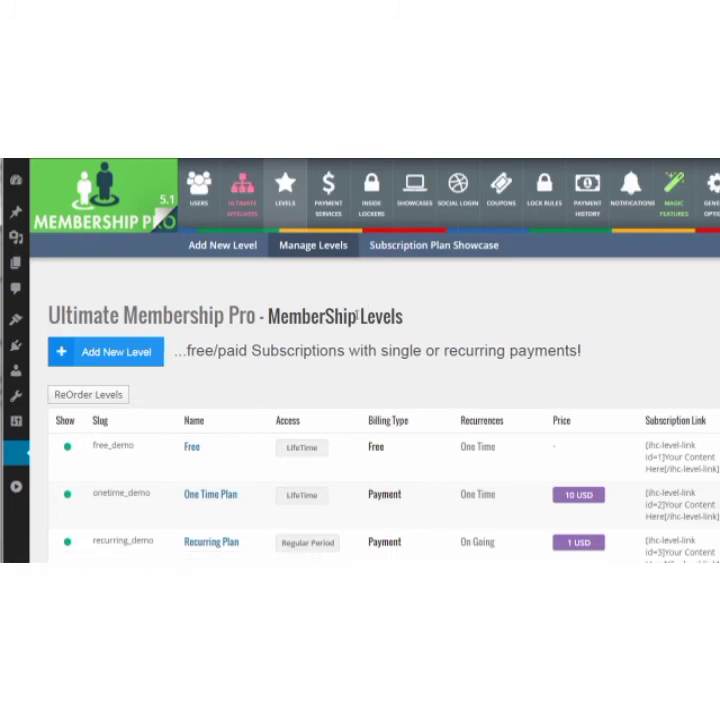
pyautogui.scroll(-2, 298, 346)
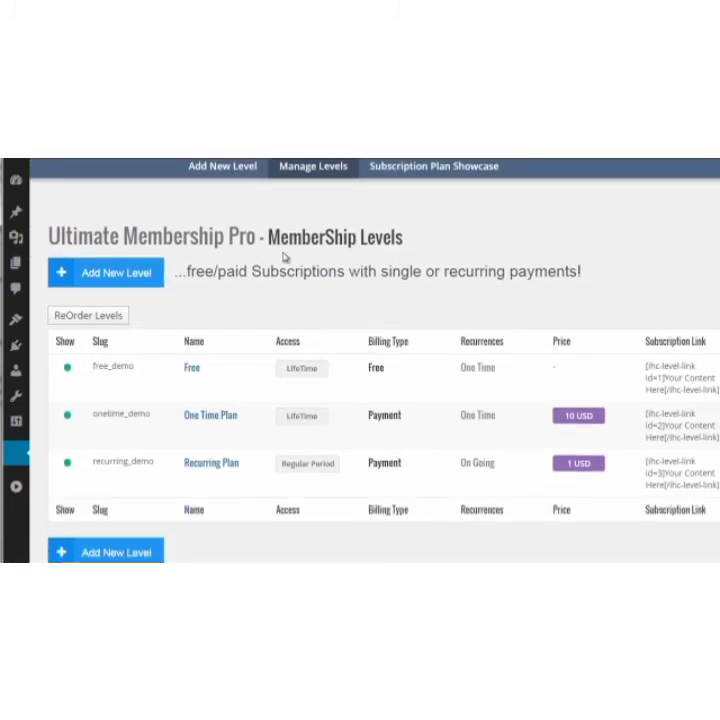
pyautogui.moveTo(150, 420)
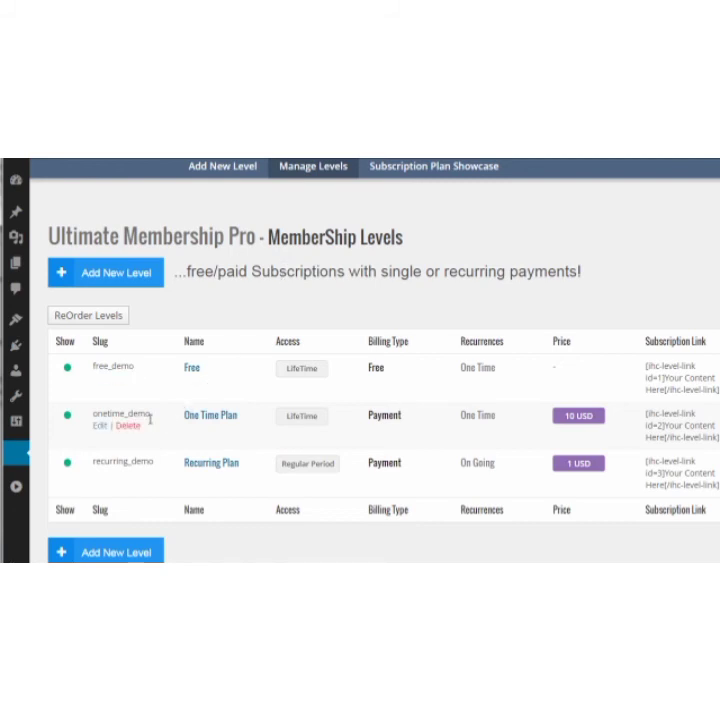
pyautogui.moveTo(149, 456)
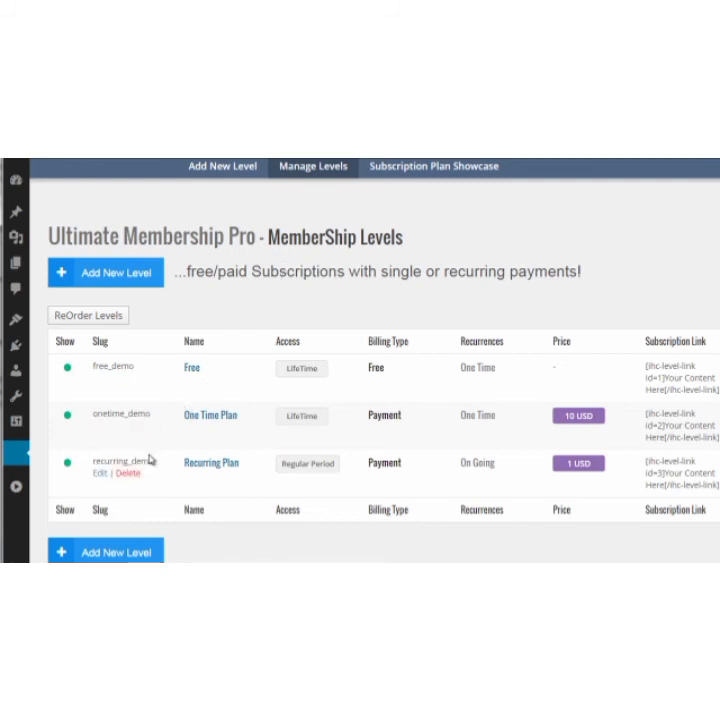
pyautogui.scroll(1, 167, 378)
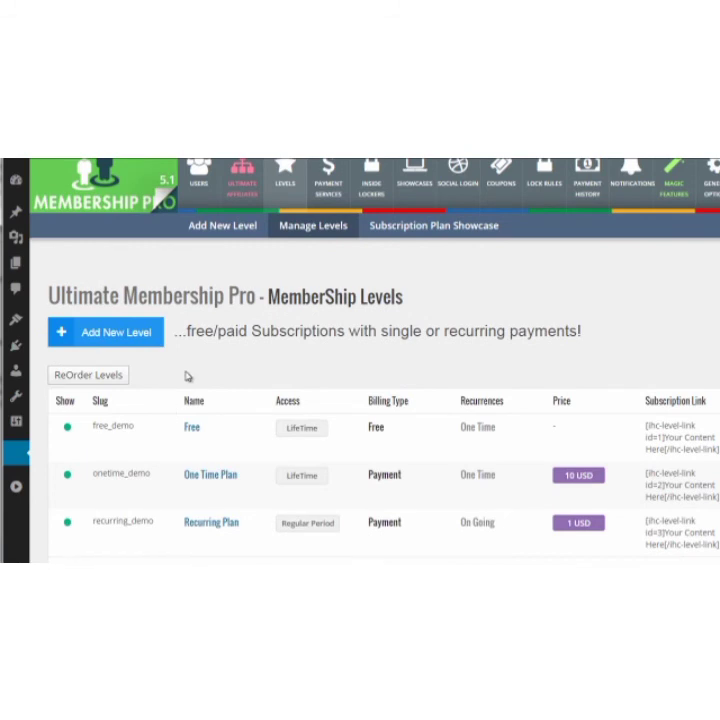
pyautogui.scroll(1, 186, 376)
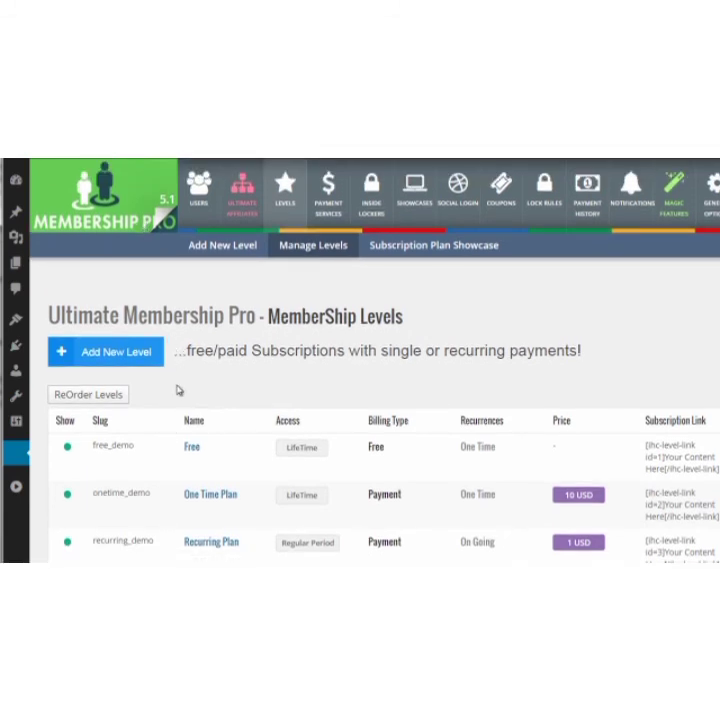
pyautogui.scroll(-2, 178, 390)
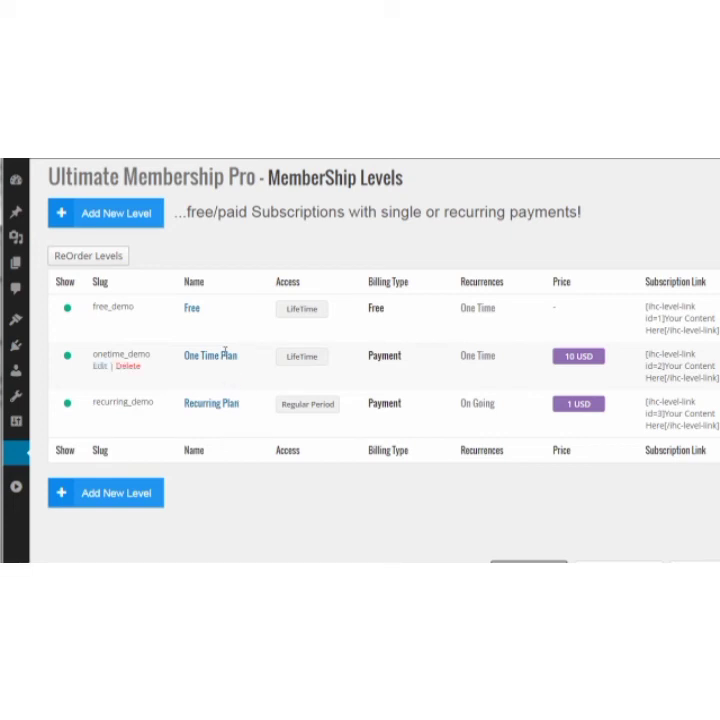
pyautogui.scroll(3, 236, 356)
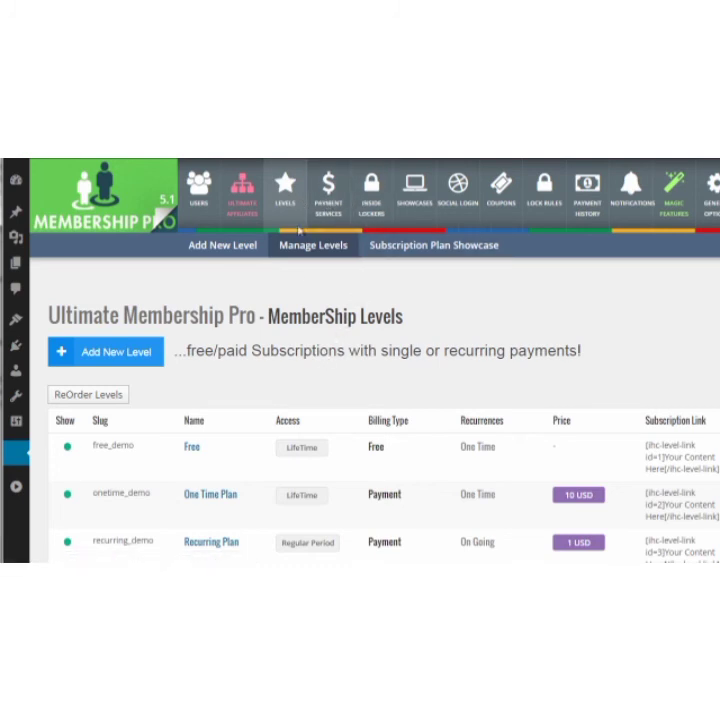
# Open the payment services and examine the available gateways and their settings status, from PayPal through Payza.
pyautogui.click(336, 200)
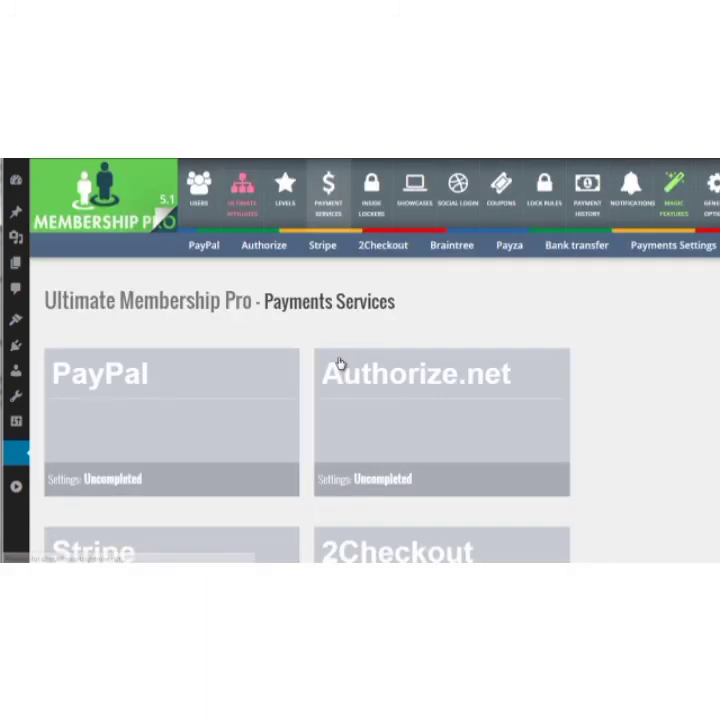
pyautogui.scroll(-2, 341, 365)
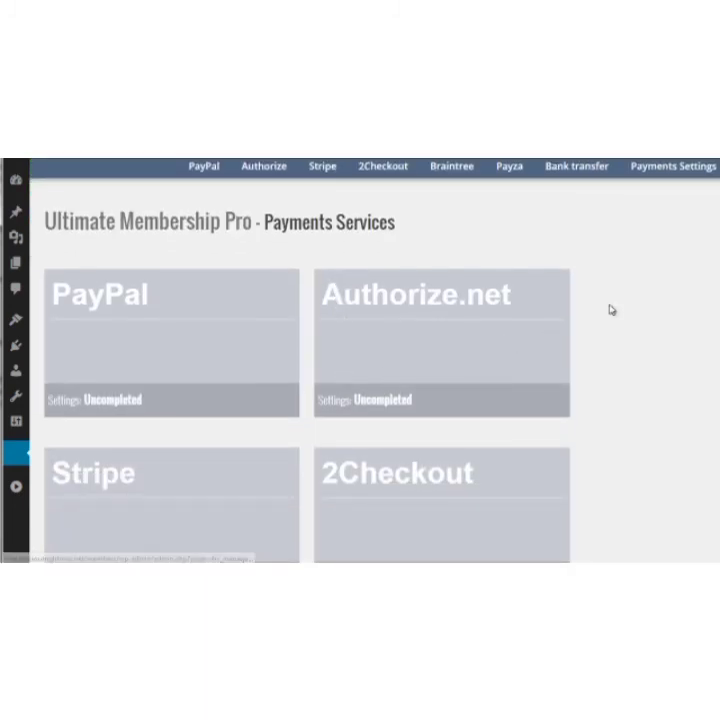
pyautogui.scroll(-1, 613, 310)
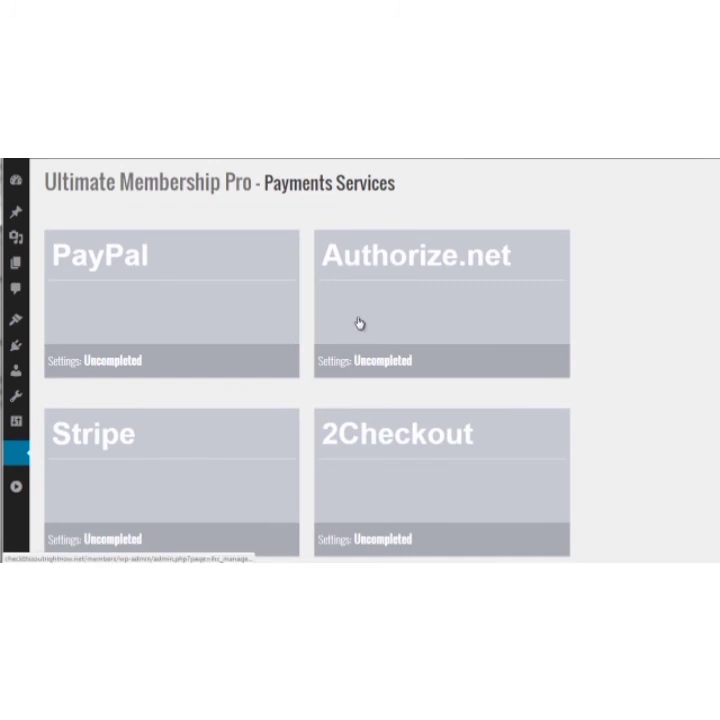
pyautogui.scroll(-3, 334, 326)
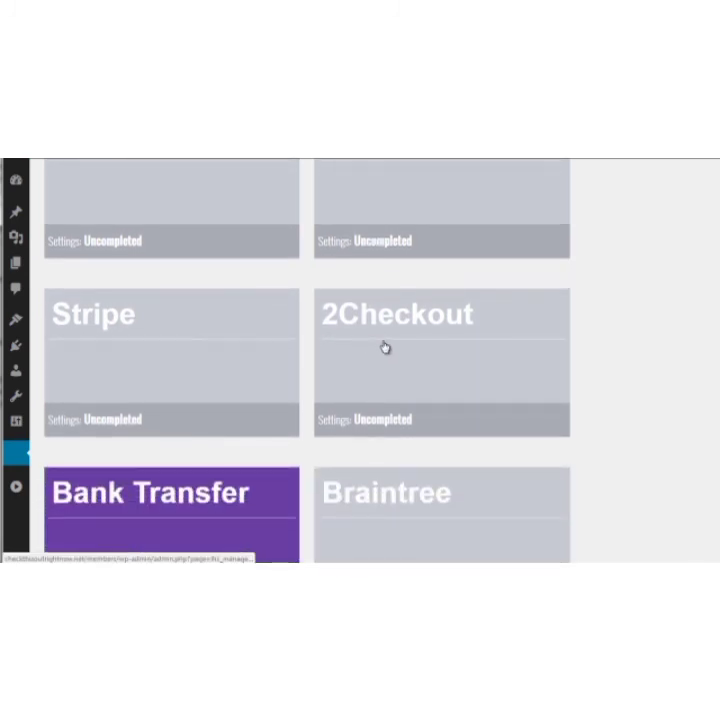
pyautogui.scroll(-3, 384, 347)
pyautogui.scroll(-1, 236, 405)
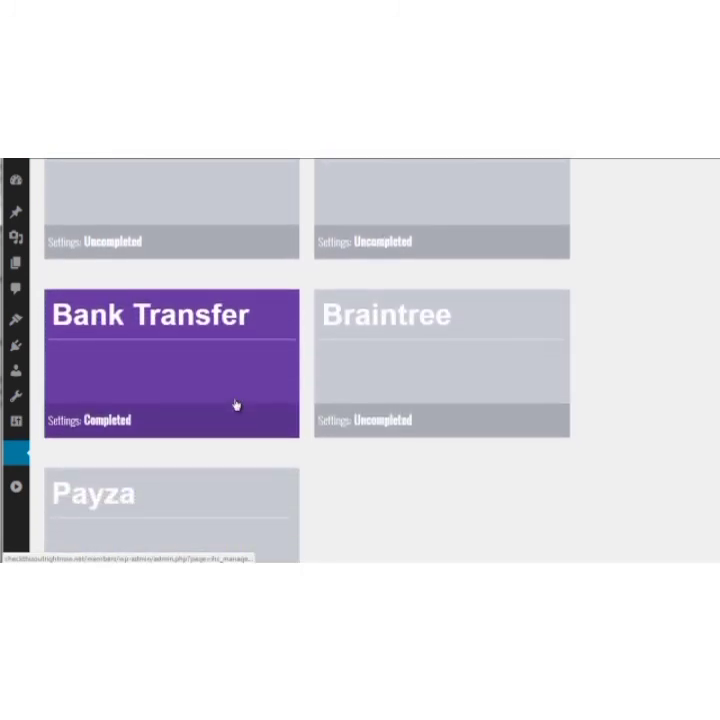
pyautogui.scroll(-2, 394, 382)
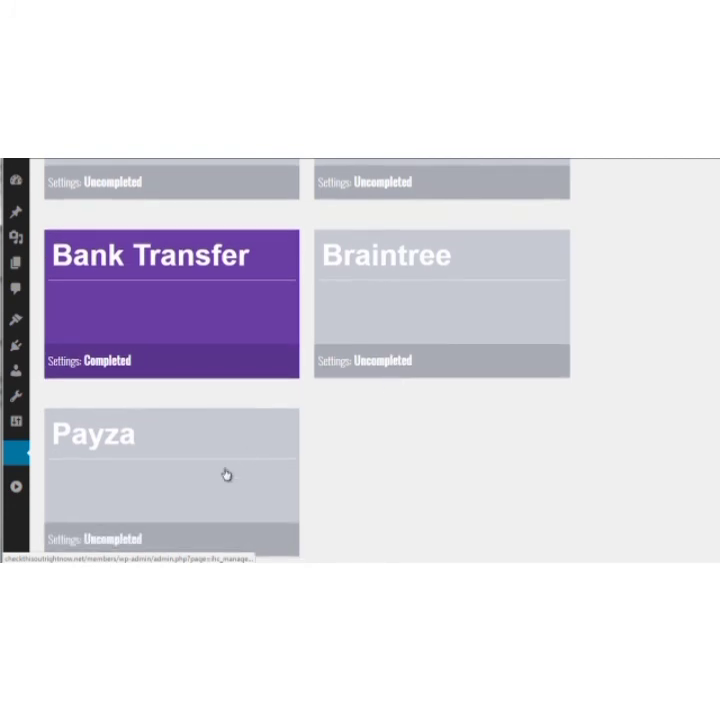
pyautogui.scroll(3, 583, 332)
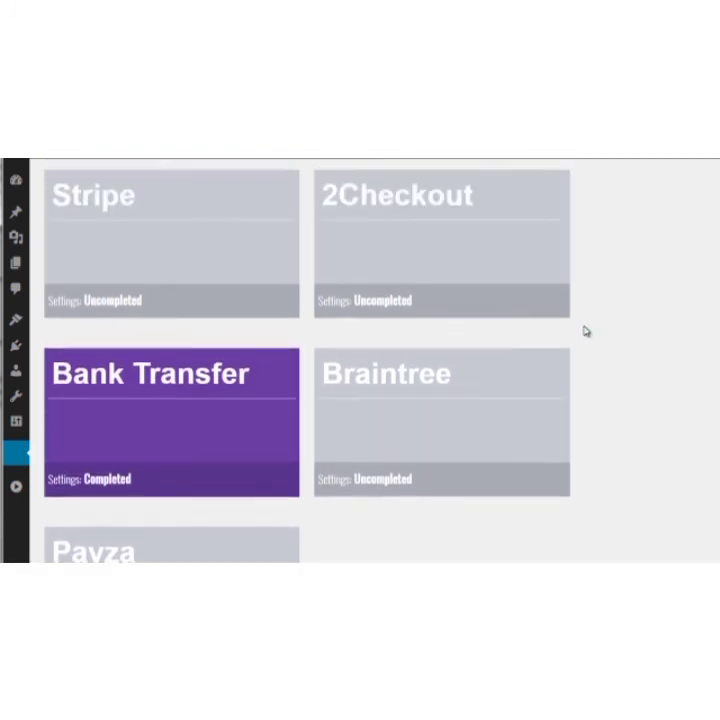
pyautogui.scroll(5, 585, 331)
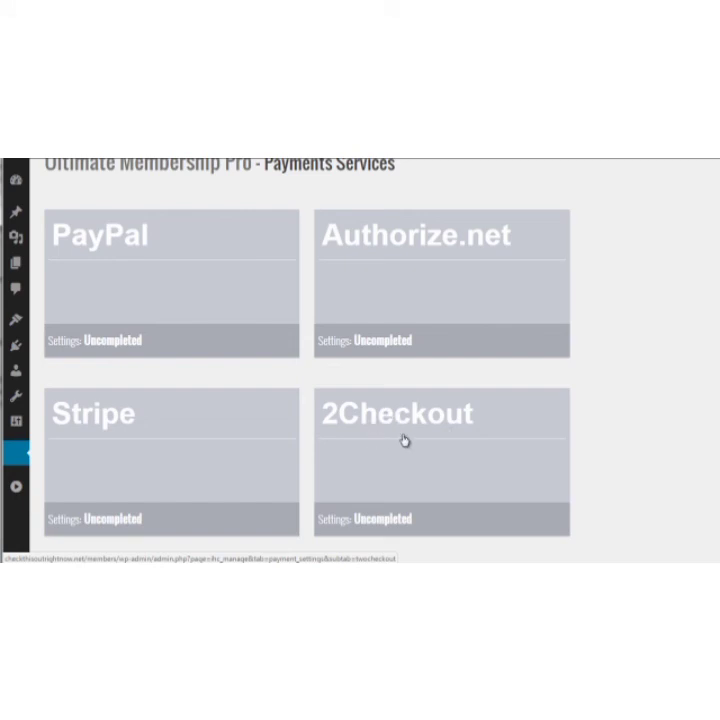
# Compare the settings status of the PayPal, Authorize.net, Stripe, 2Checkout, Bank Transfer and Braintree payment services.
pyautogui.scroll(2, 598, 323)
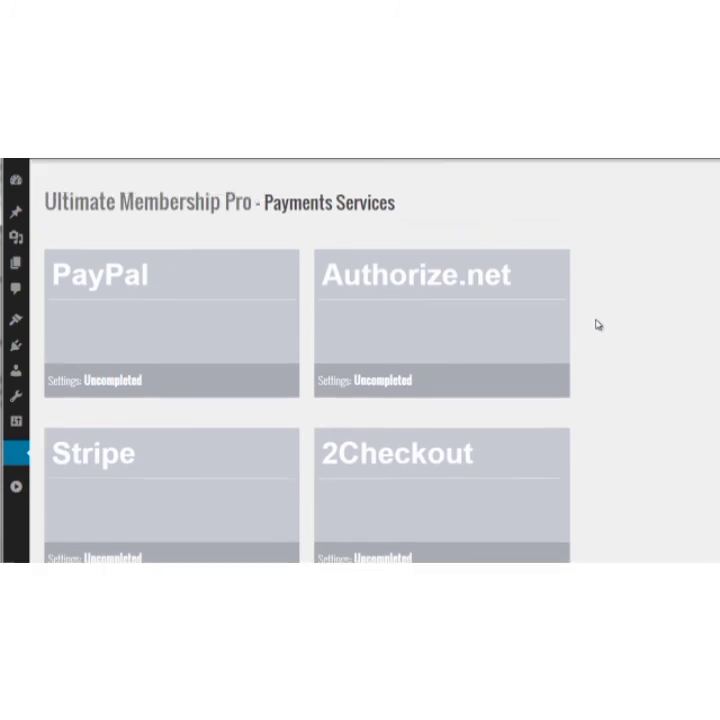
pyautogui.scroll(-2, 597, 326)
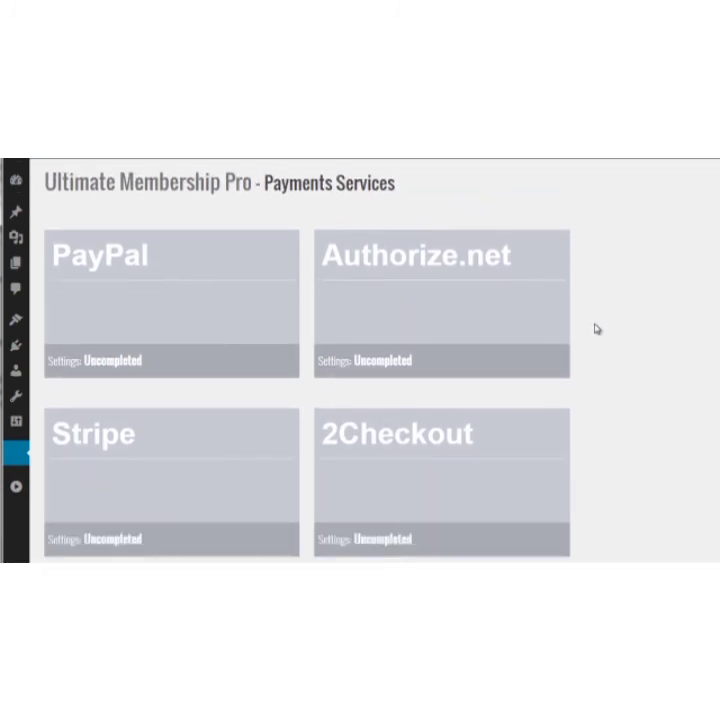
pyautogui.scroll(-4, 597, 330)
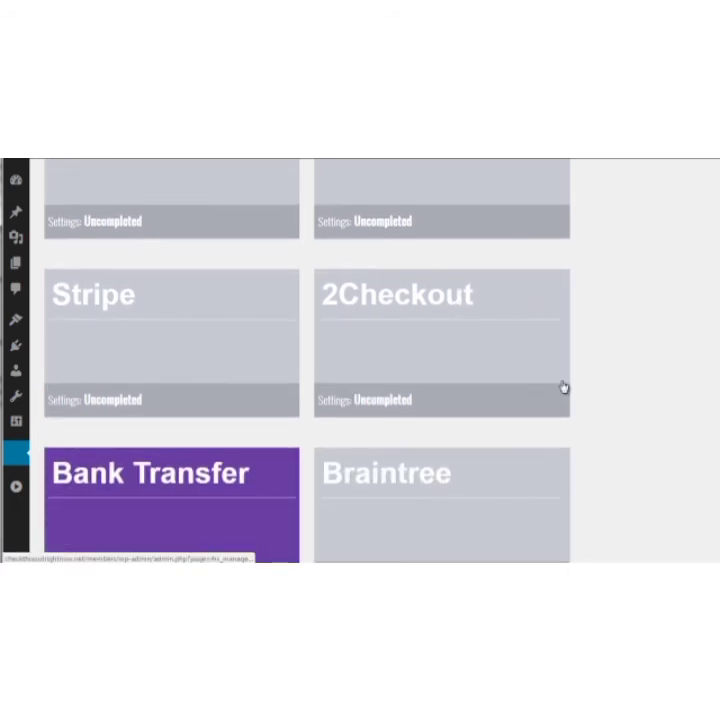
pyautogui.scroll(-1, 582, 390)
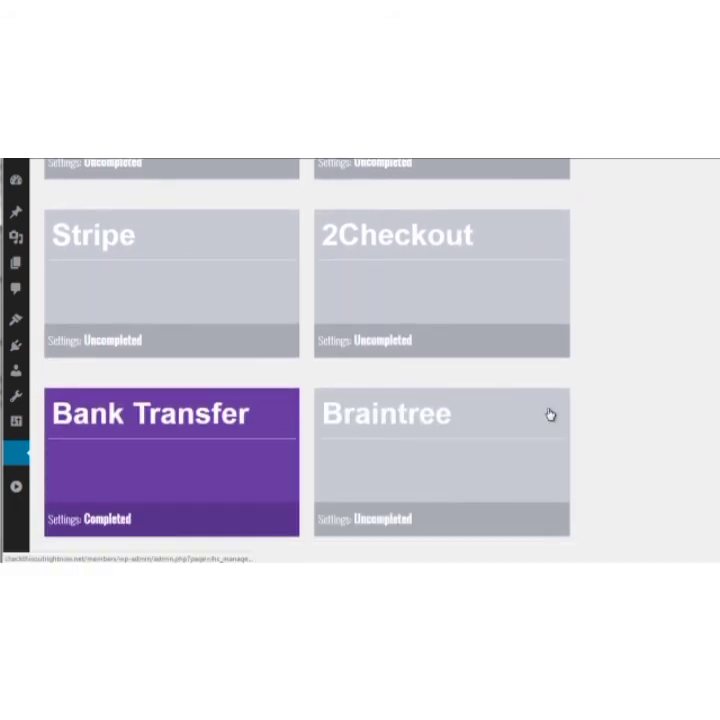
pyautogui.scroll(6, 607, 352)
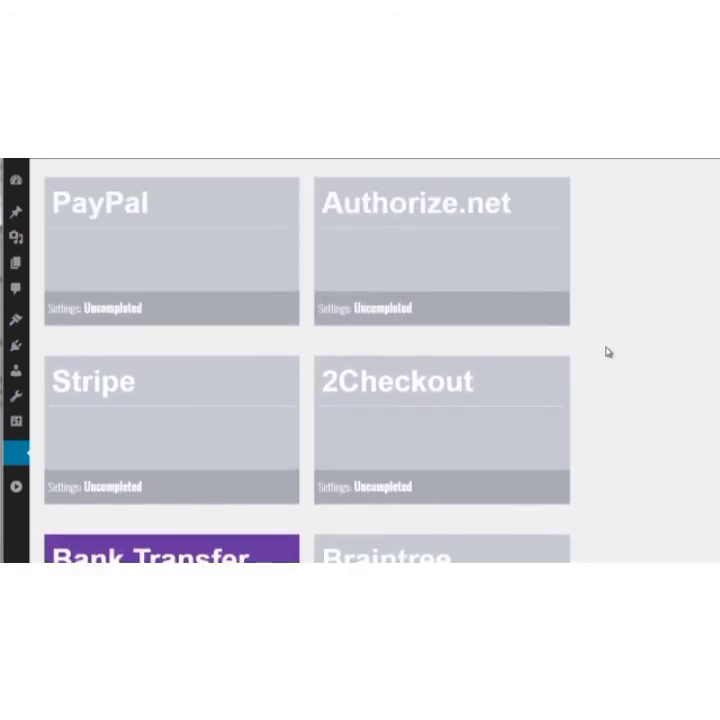
pyautogui.scroll(1, 607, 350)
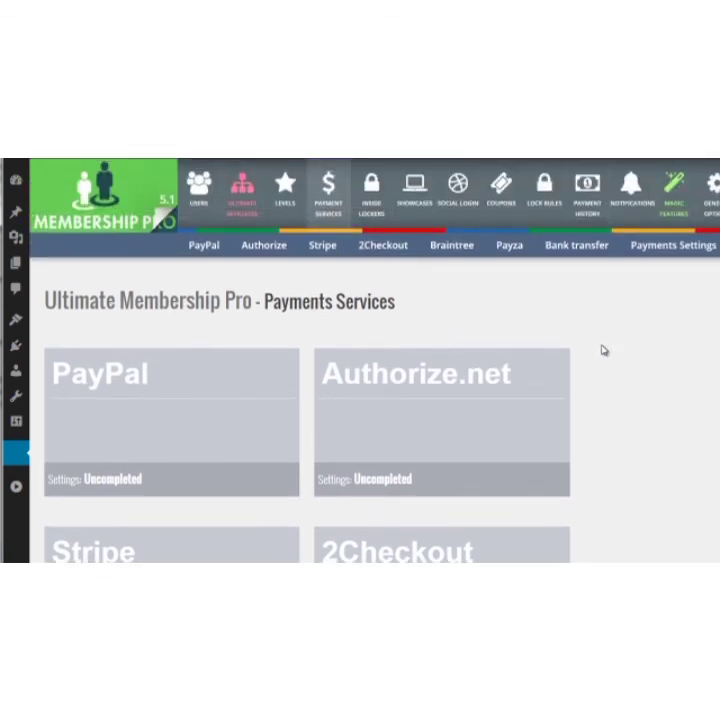
# View the inside locker templates and examine the front-end showcases, from Register Form through Members List.
pyautogui.click(375, 206)
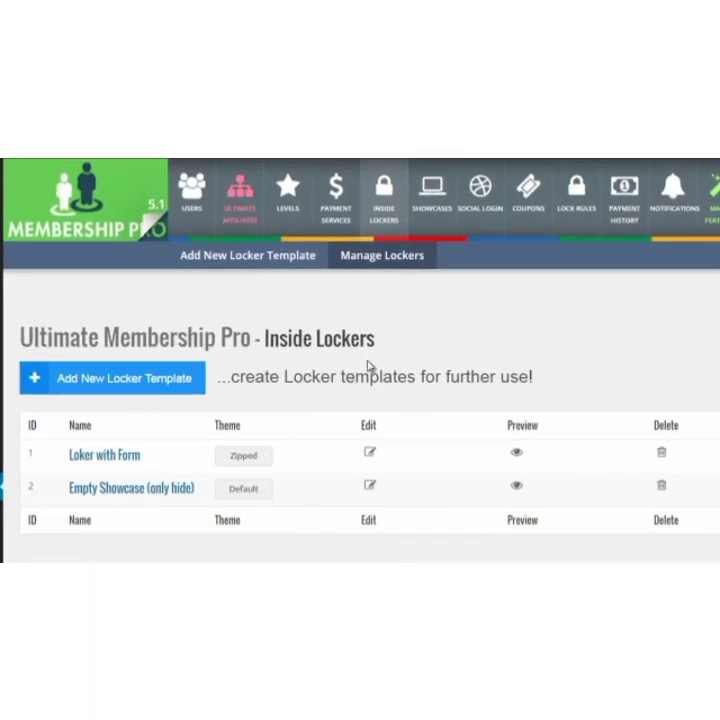
pyautogui.click(432, 190)
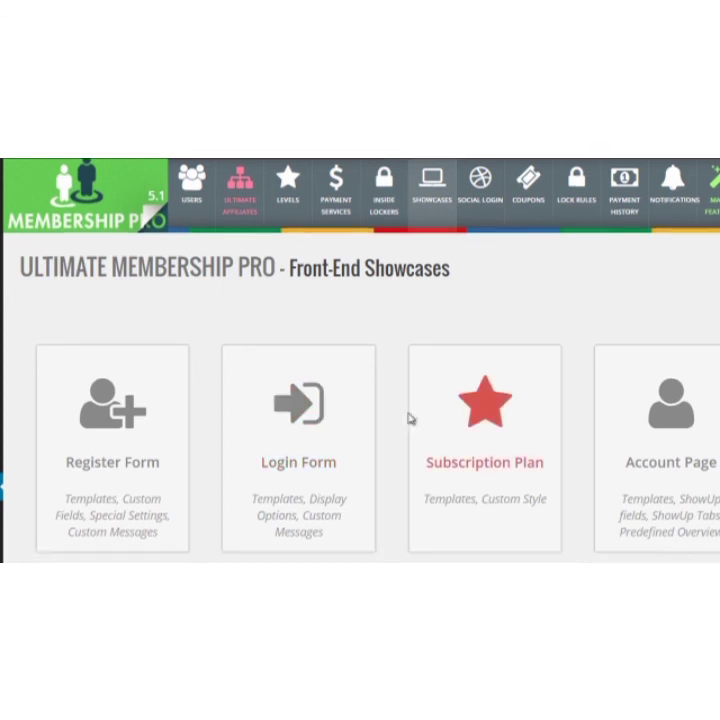
pyautogui.scroll(-1, 408, 419)
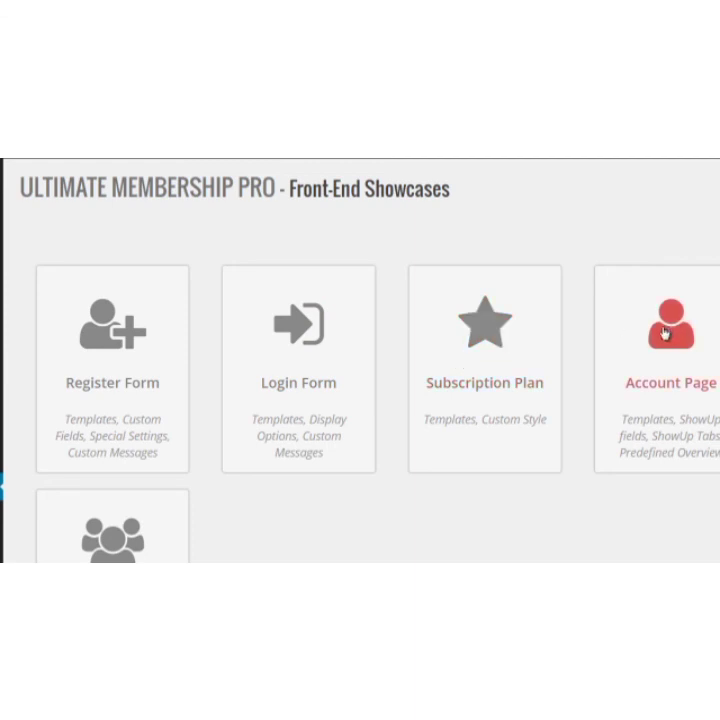
pyautogui.scroll(-1, 665, 334)
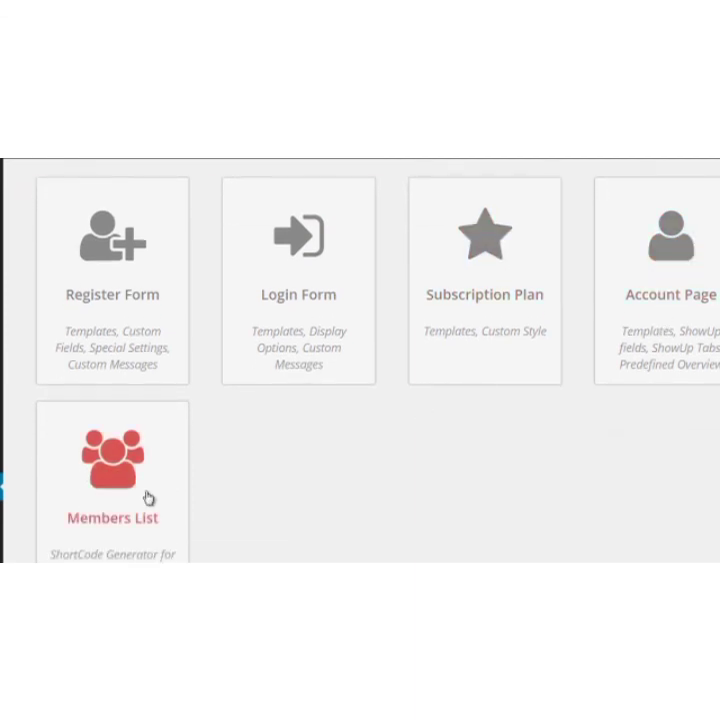
pyautogui.scroll(2, 607, 310)
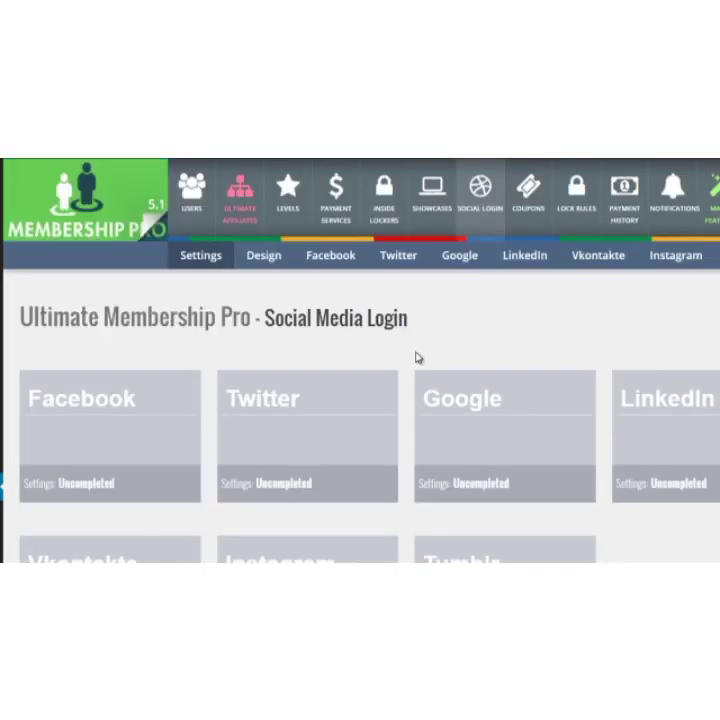
# Review the social media login providers from Facebook through Tumblr and open the membership coupons.
pyautogui.scroll(-1, 418, 357)
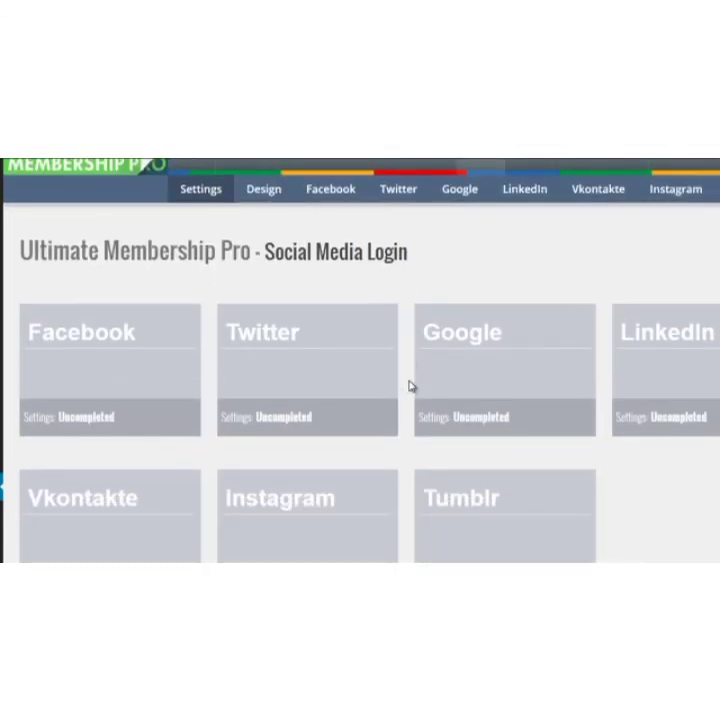
pyautogui.scroll(-1, 409, 386)
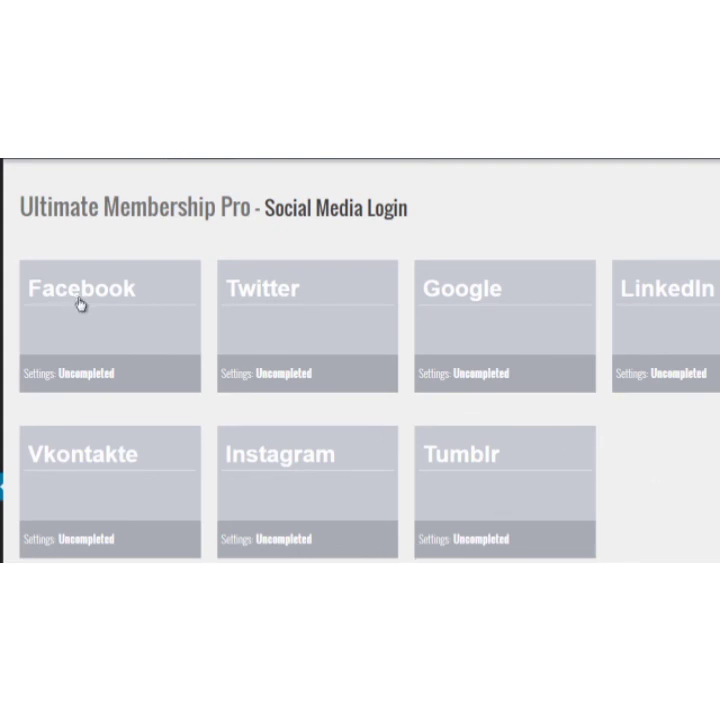
pyautogui.scroll(1, 132, 300)
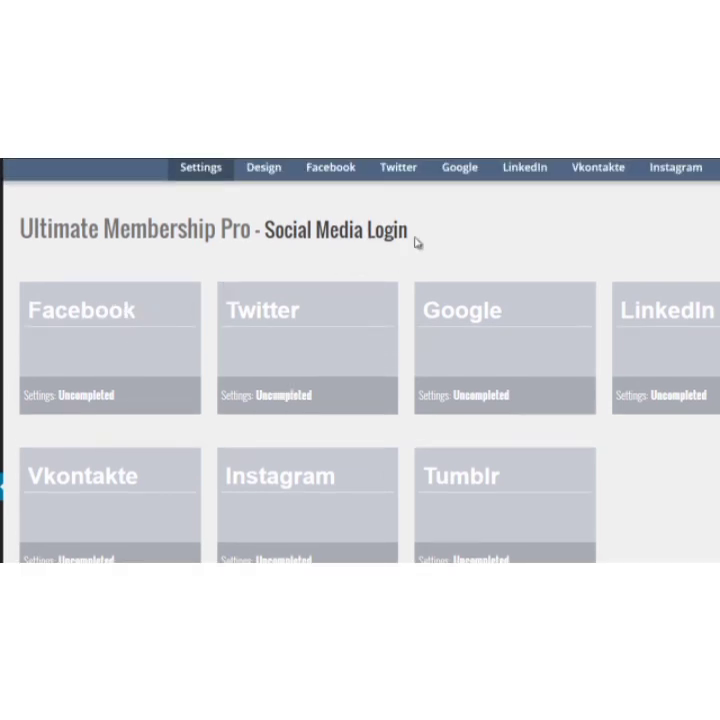
pyautogui.scroll(2, 434, 341)
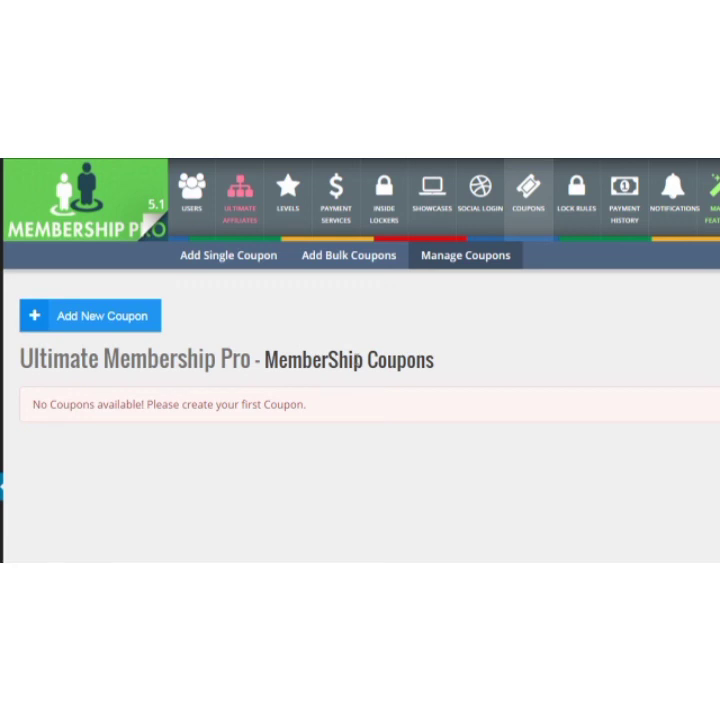
# Open the lock rules and examine the post type, exception, restrict type, target users and redirect options for blocking all posts by type.
pyautogui.click(576, 192)
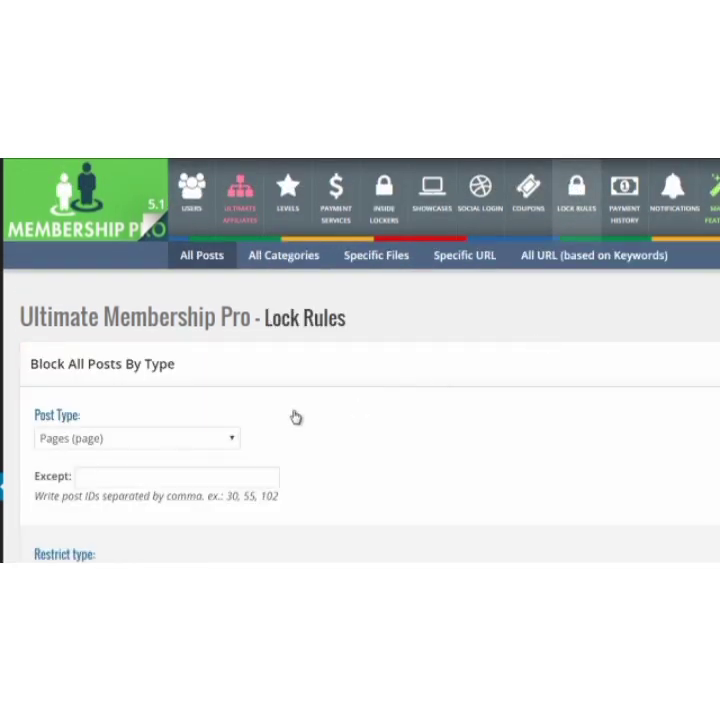
pyautogui.scroll(-1, 295, 417)
pyautogui.scroll(-1, 295, 417)
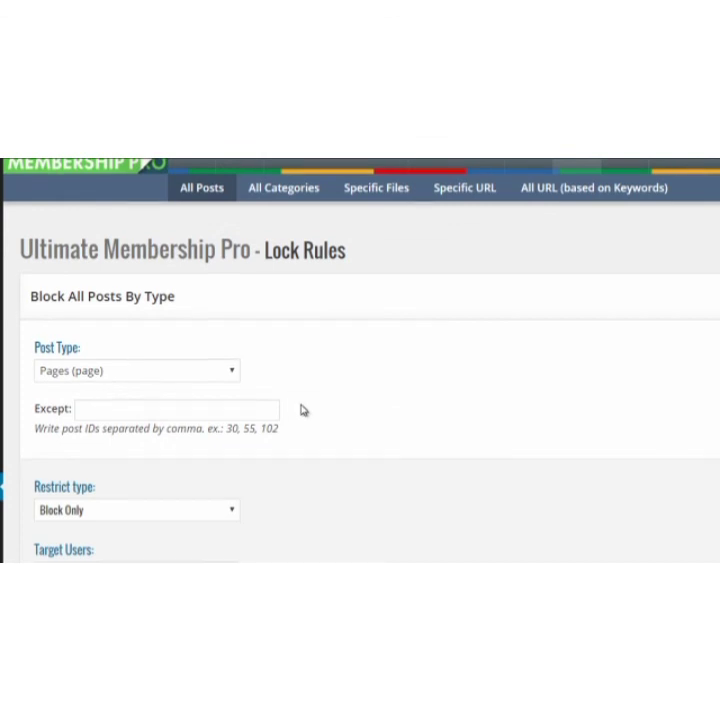
pyautogui.scroll(-1, 295, 417)
pyautogui.click(216, 344)
pyautogui.scroll(-2, 330, 445)
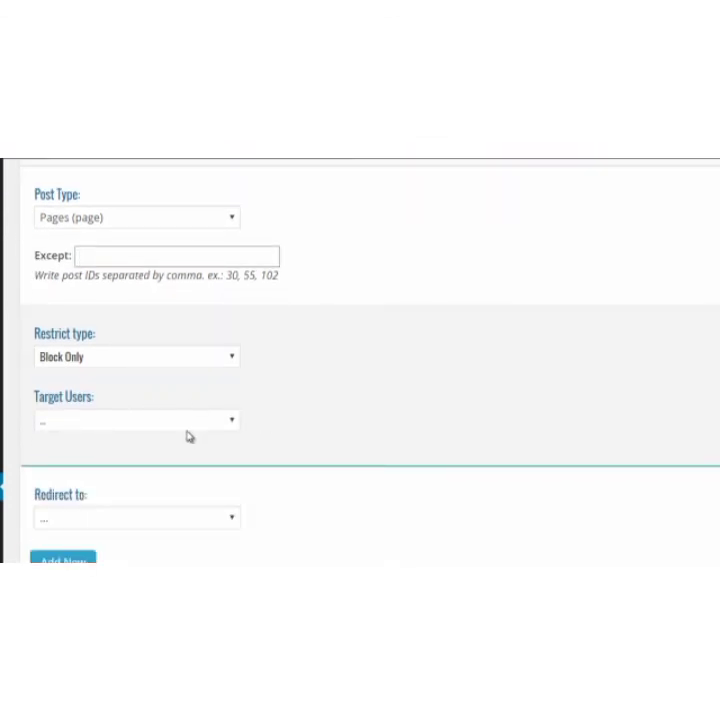
pyautogui.scroll(3, 337, 434)
pyautogui.scroll(1, 437, 392)
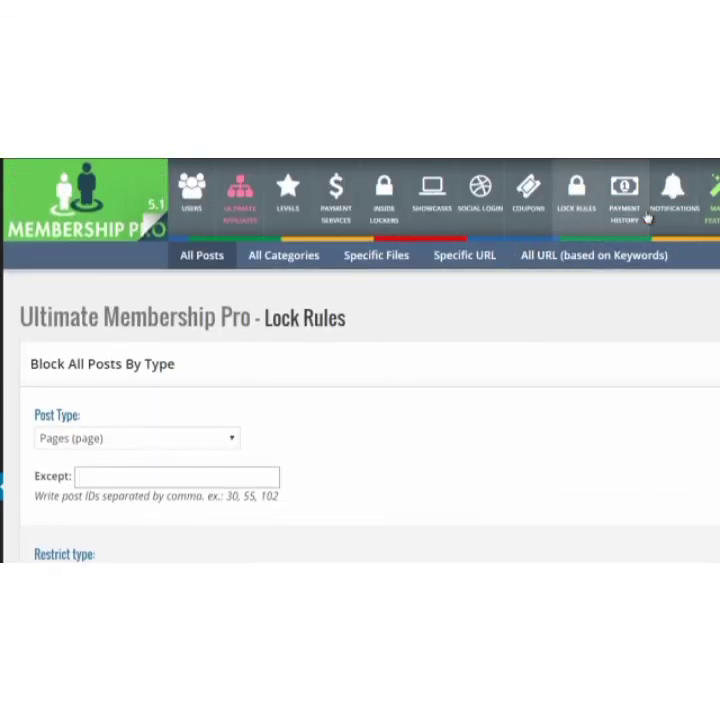
# View the payment history's orders list and examine the actions, recipients and target levels of the notification templates.
pyautogui.click(621, 205)
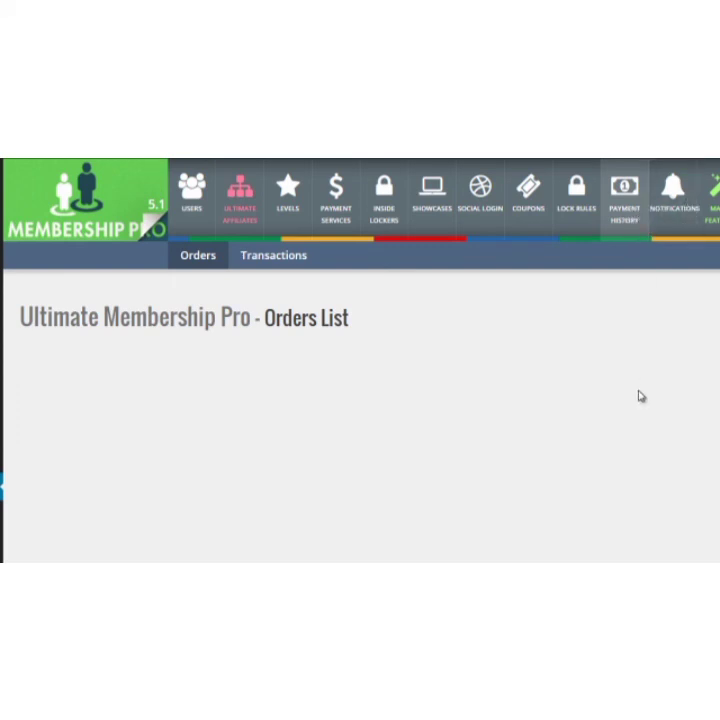
pyautogui.scroll(-3, 585, 400)
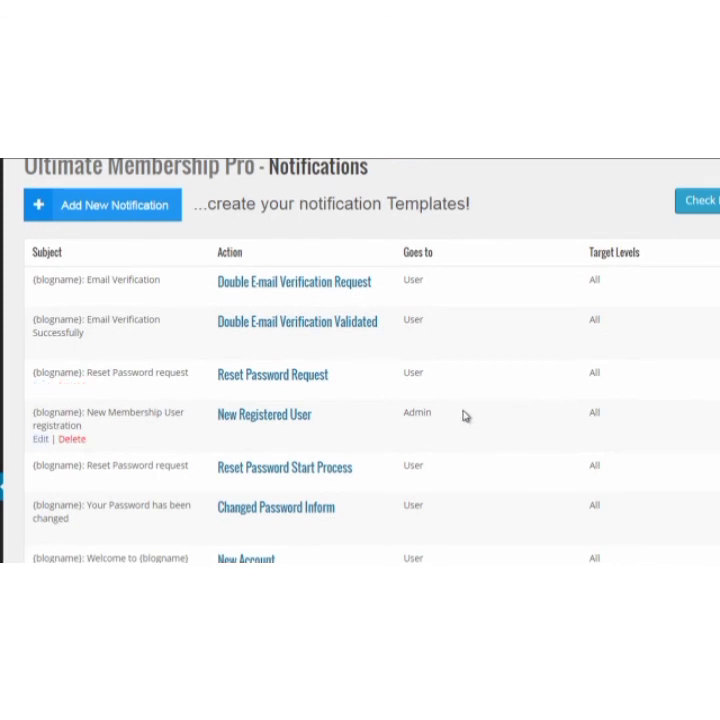
pyautogui.scroll(-2, 459, 418)
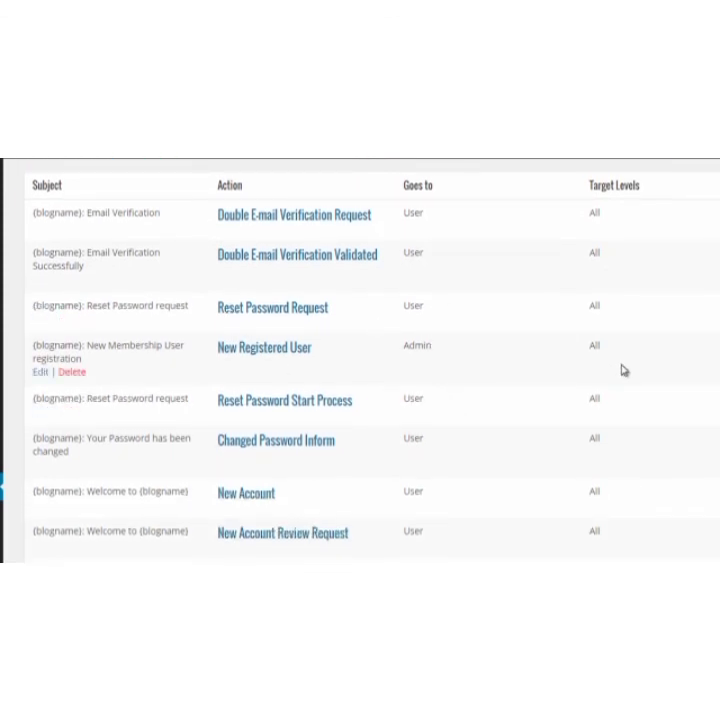
pyautogui.scroll(-2, 619, 371)
pyautogui.scroll(6, 600, 375)
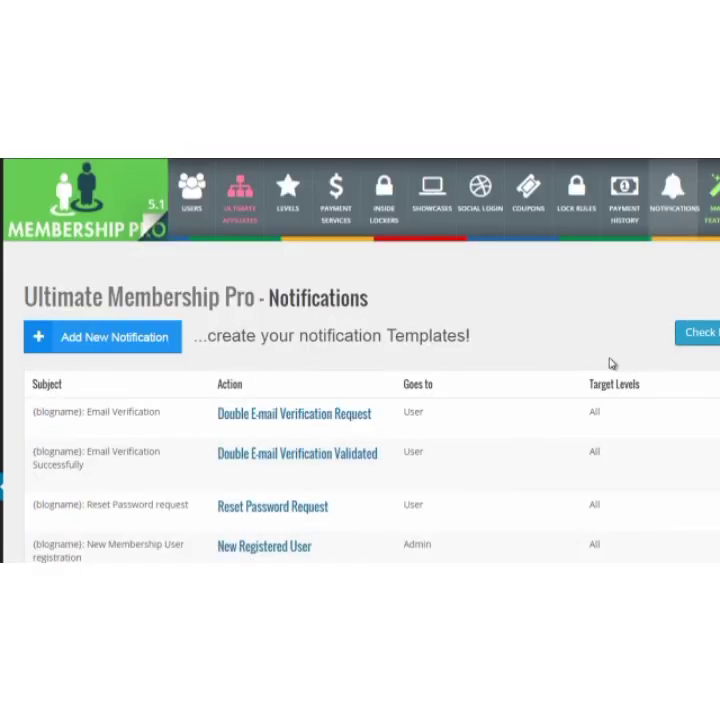
pyautogui.scroll(-5, 536, 385)
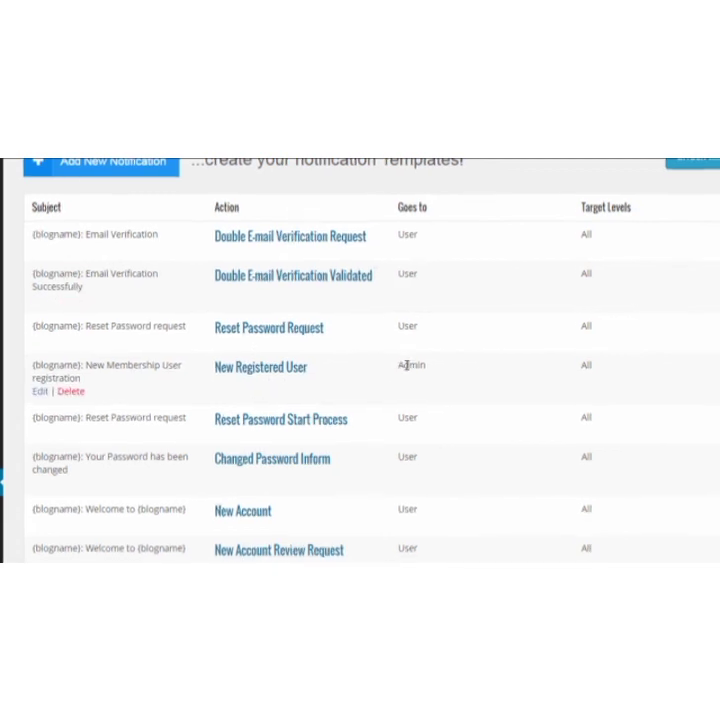
pyautogui.scroll(5, 616, 333)
# Open the Magic Features and examine the available extensions, from Taxes and Opt-in Settings through Custom Currencies and Membership Badges.
pyautogui.click(645, 205)
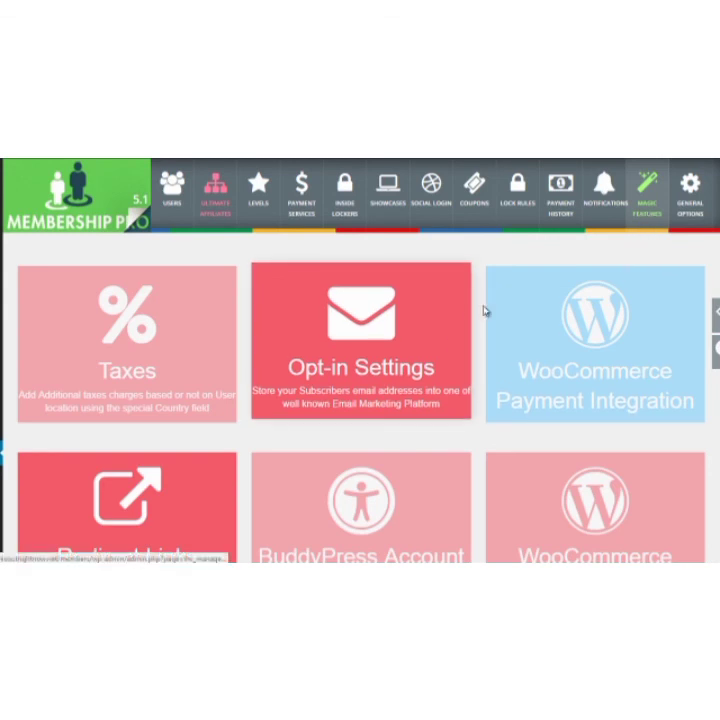
pyautogui.scroll(-2, 485, 311)
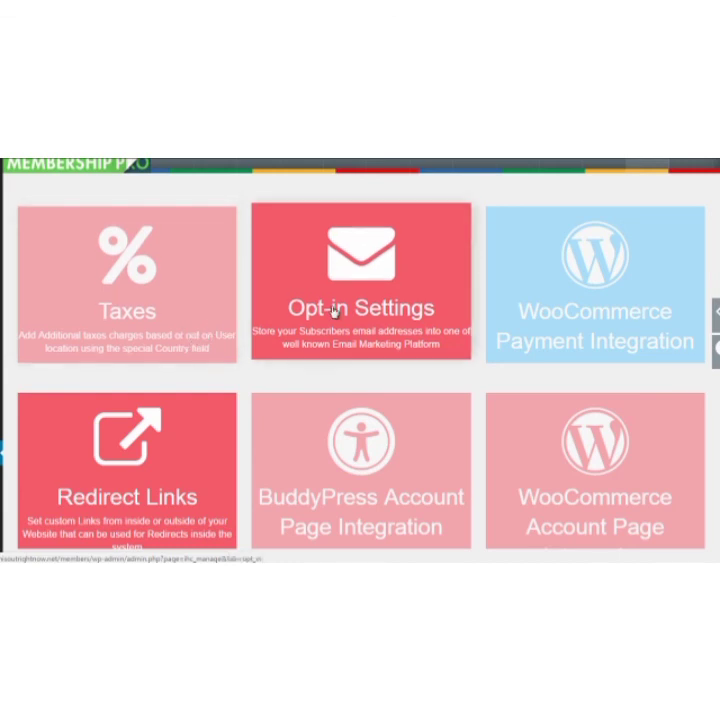
pyautogui.scroll(-3, 596, 276)
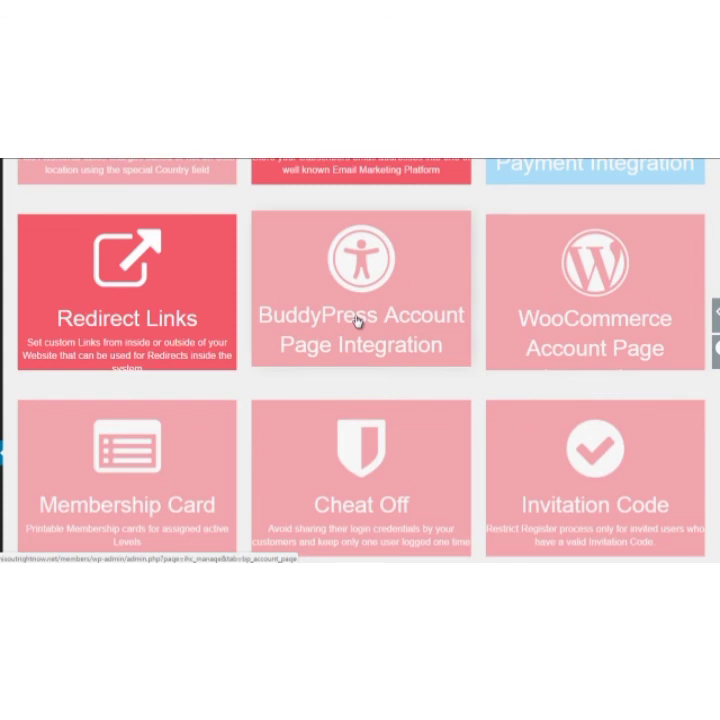
pyautogui.scroll(-2, 354, 334)
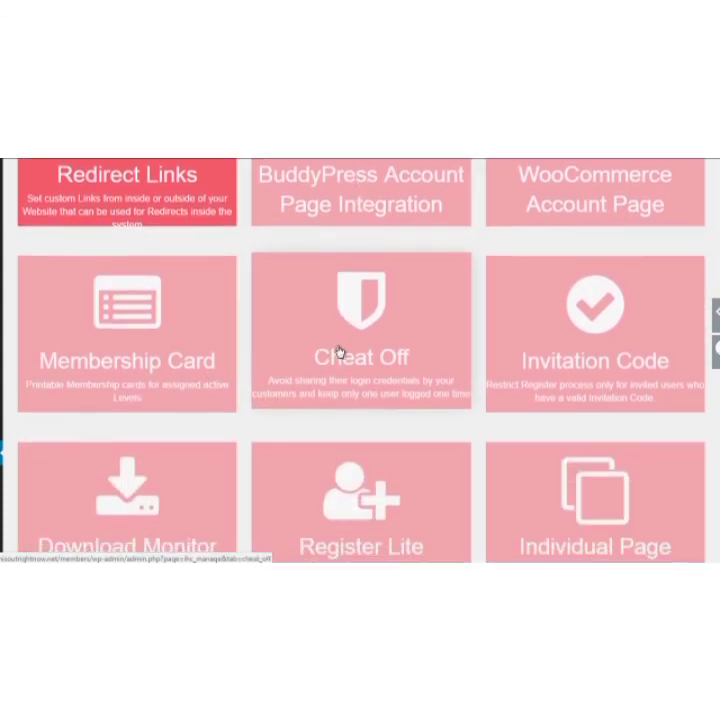
pyautogui.scroll(-2, 330, 330)
pyautogui.scroll(-2, 615, 241)
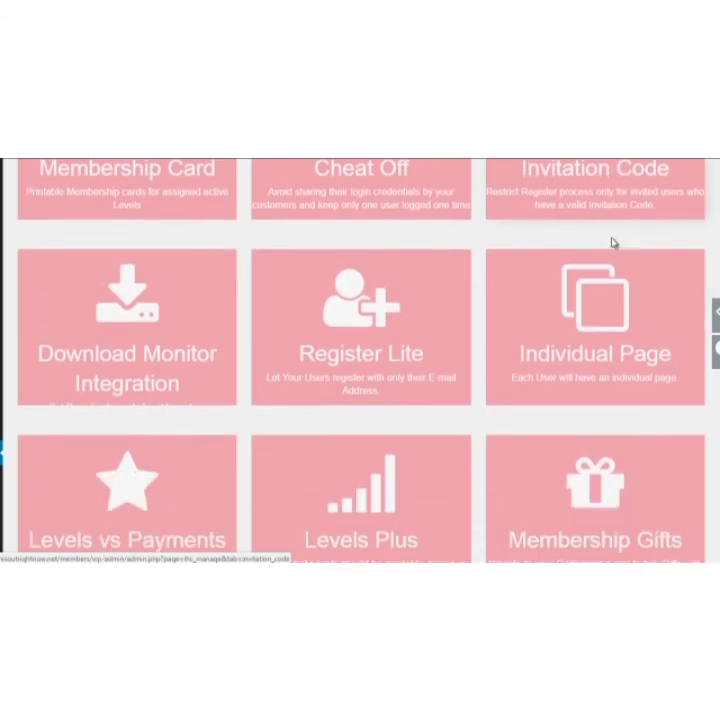
pyautogui.scroll(-4, 126, 364)
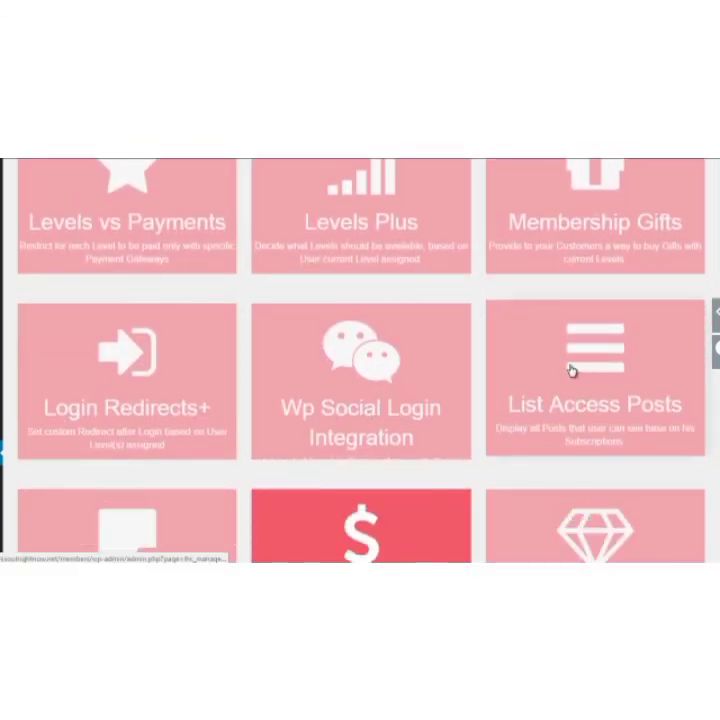
pyautogui.scroll(-2, 490, 360)
pyautogui.scroll(-1, 277, 407)
pyautogui.scroll(2, 180, 428)
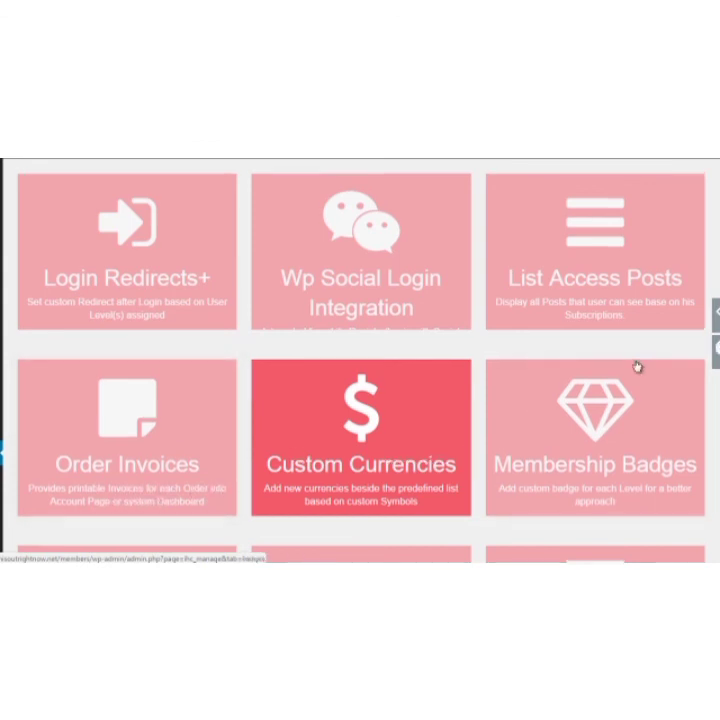
pyautogui.scroll(8, 637, 367)
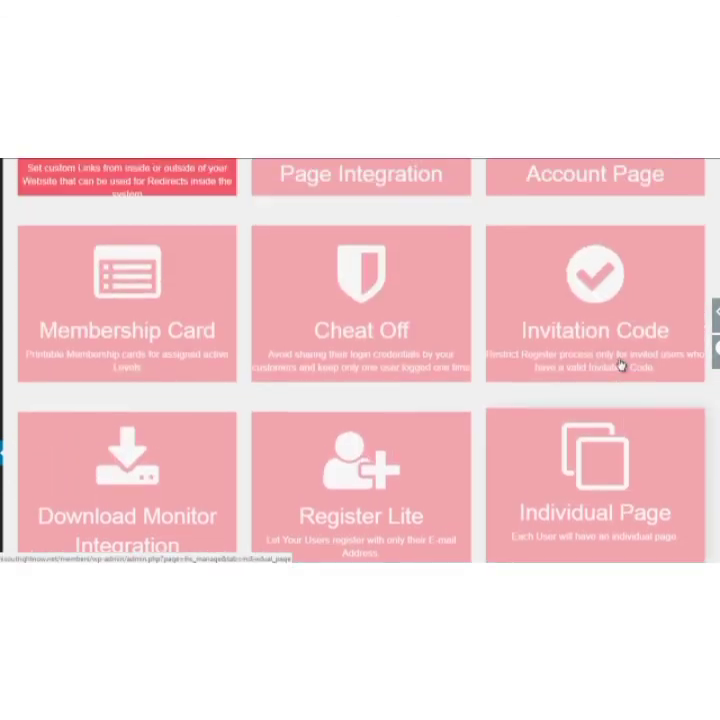
pyautogui.scroll(5, 620, 365)
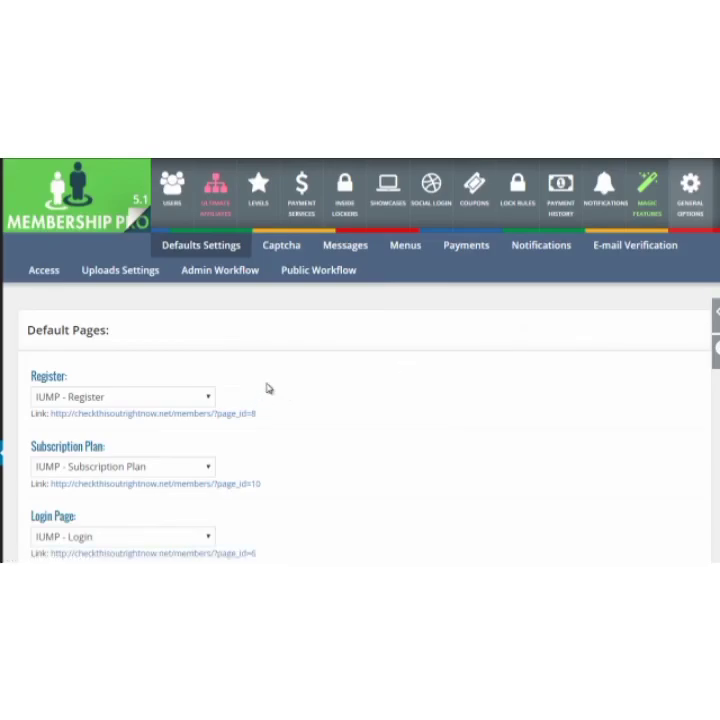
# Review the default page assignments from Register through Visitor Inside User Page, including the Lost Password choices, and save the default pages.
pyautogui.scroll(-3, 268, 388)
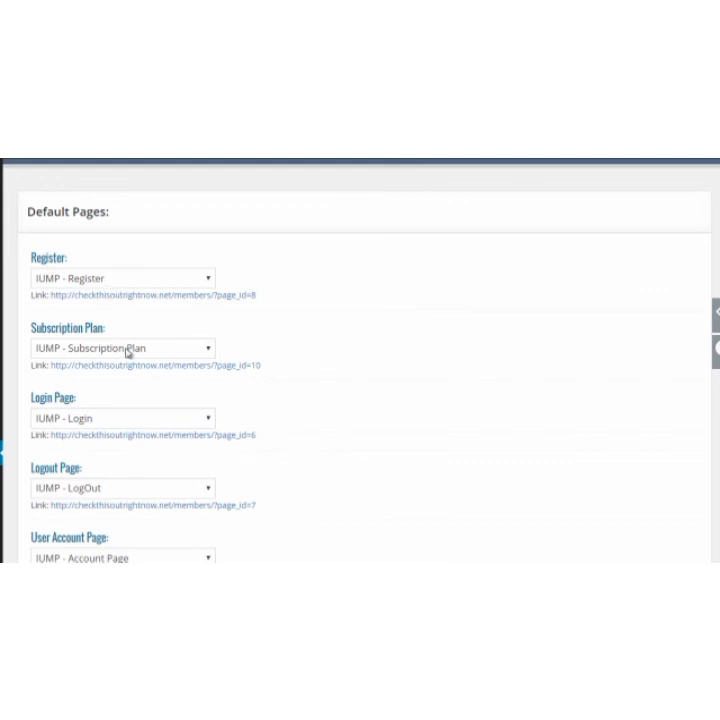
pyautogui.scroll(-3, 200, 396)
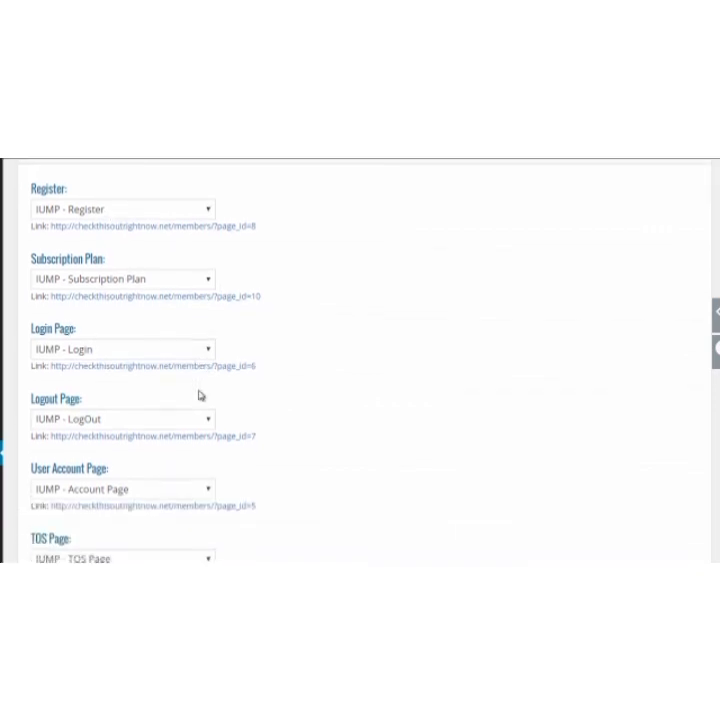
pyautogui.scroll(-5, 200, 396)
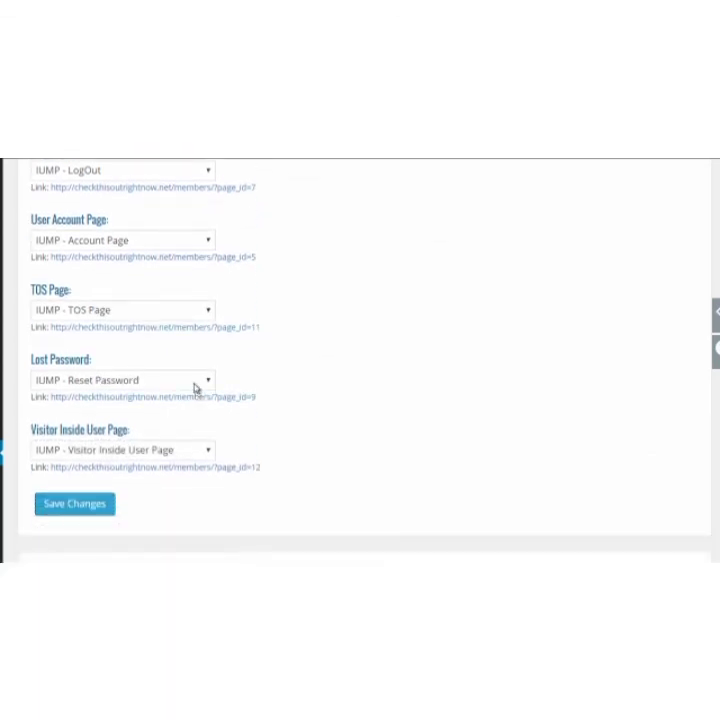
pyautogui.click(160, 380)
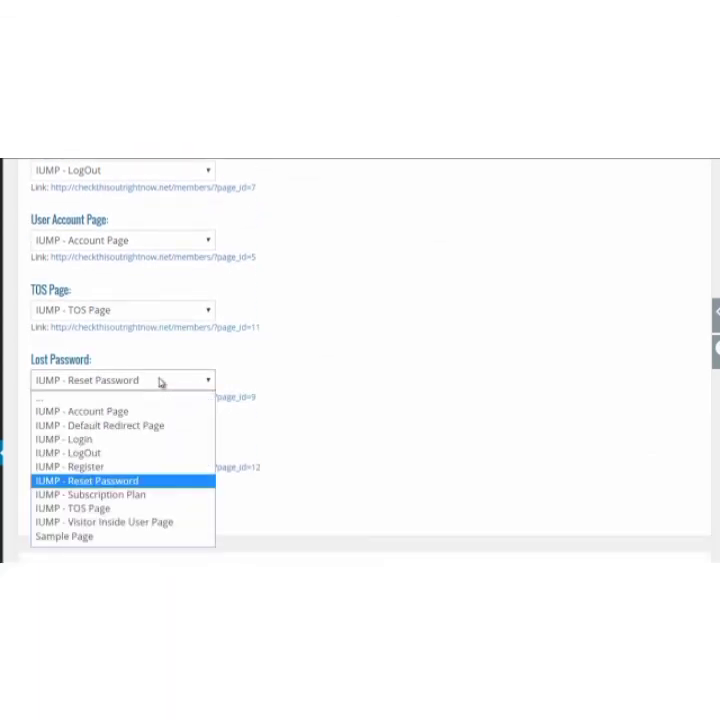
pyautogui.click(160, 380)
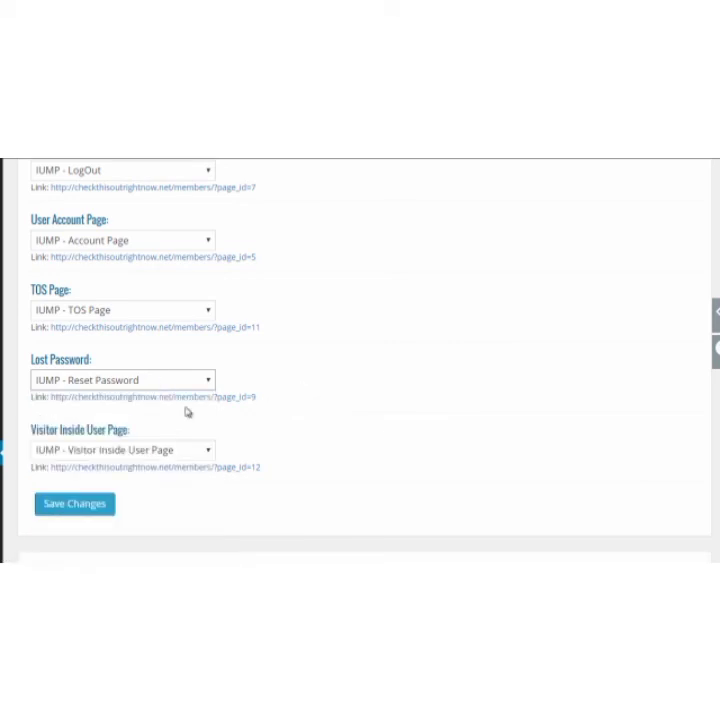
pyautogui.click(104, 506)
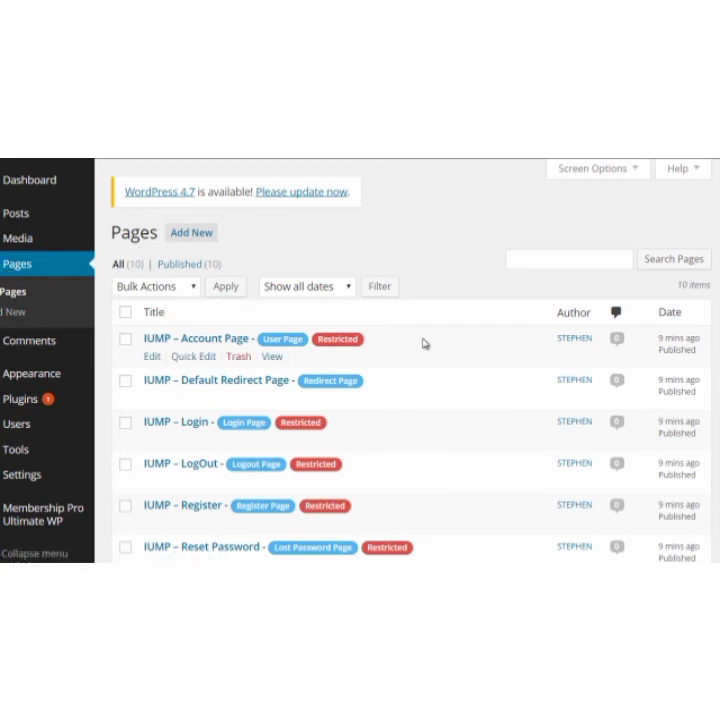
# Examine the IUMP pages and their labels in the WordPress page list, then return to the Ultimate Membership Pro dashboard.
pyautogui.scroll(-1, 424, 344)
pyautogui.scroll(-1, 424, 348)
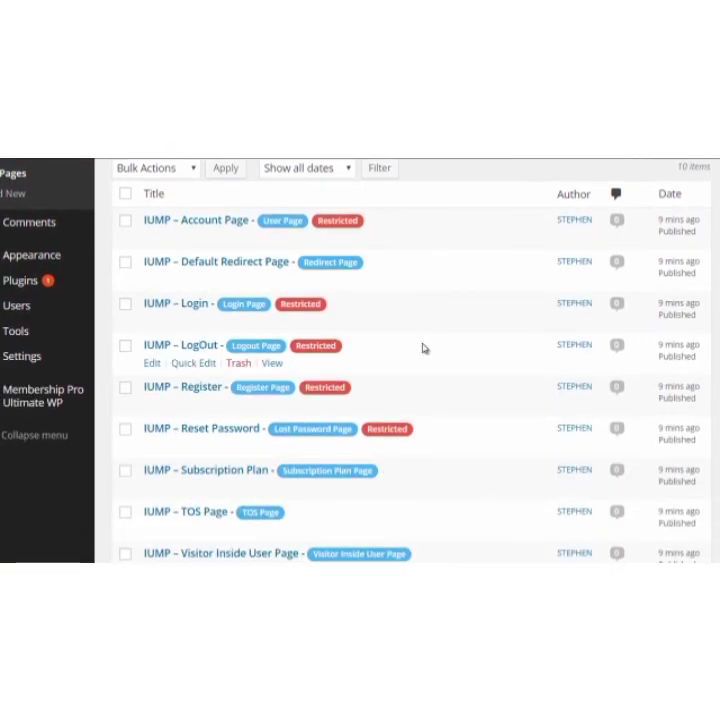
pyautogui.scroll(-2, 390, 305)
pyautogui.scroll(1, 474, 329)
pyautogui.scroll(2, 463, 334)
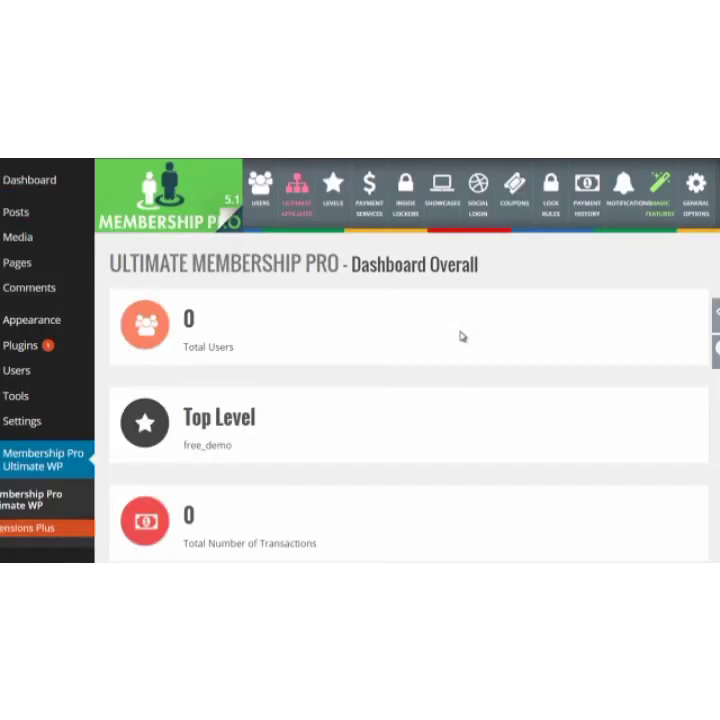